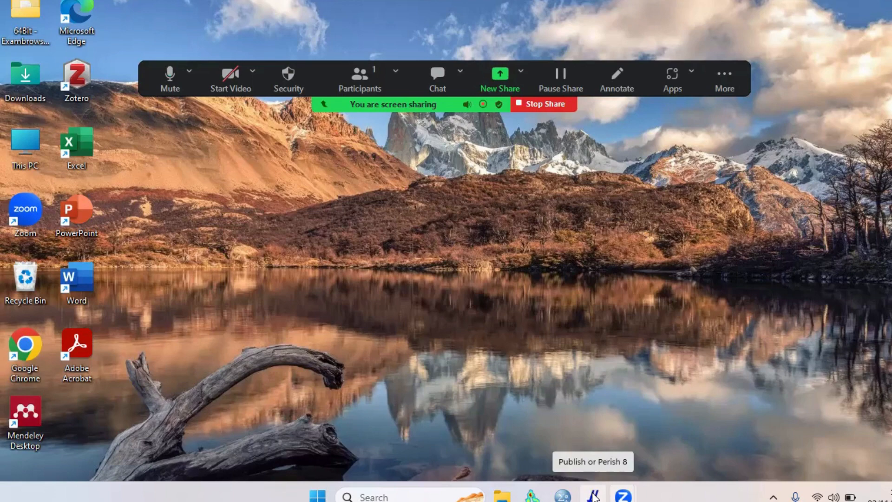
Step: Open Publish or Perish and set up a Google Scholar search with publication name "jurnal" and keywords "pendapatan nasional*"
{"action": "left_click", "coordinate": [595, 496]}
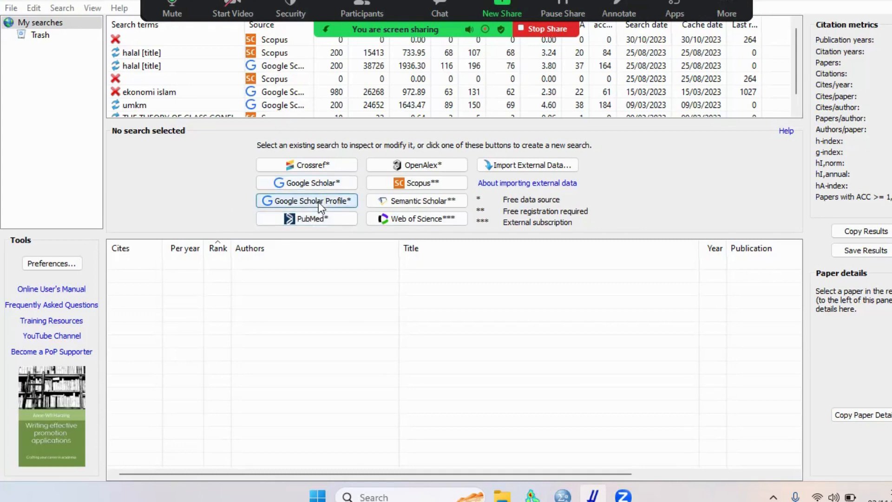
{"action": "left_click", "coordinate": [321, 182]}
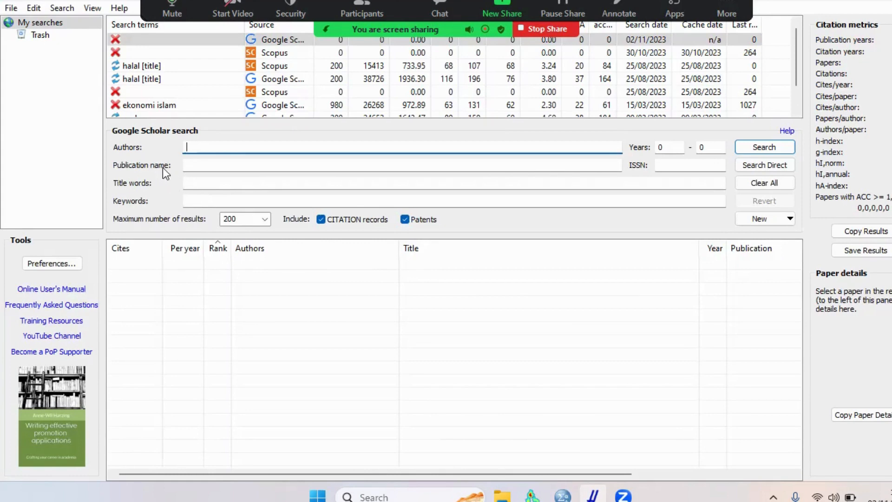
{"action": "left_click", "coordinate": [192, 167]}
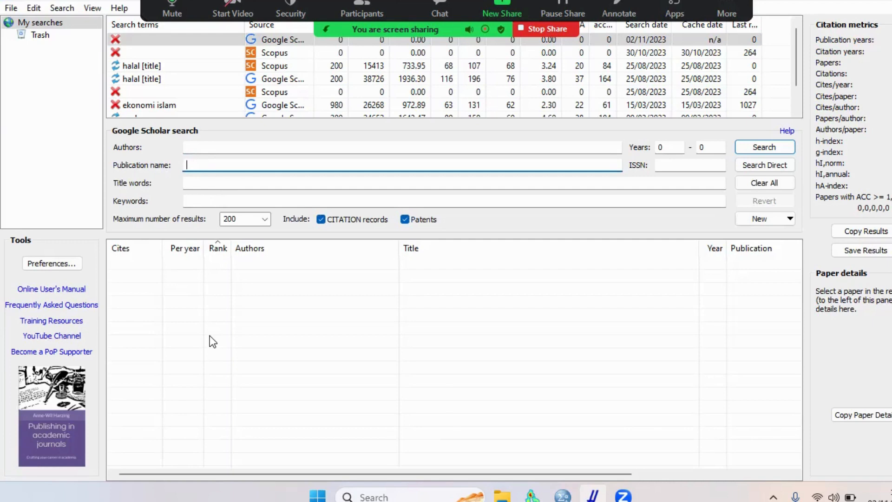
{"action": "type", "text": "jurnal"}
{"action": "left_click", "coordinate": [207, 203]}
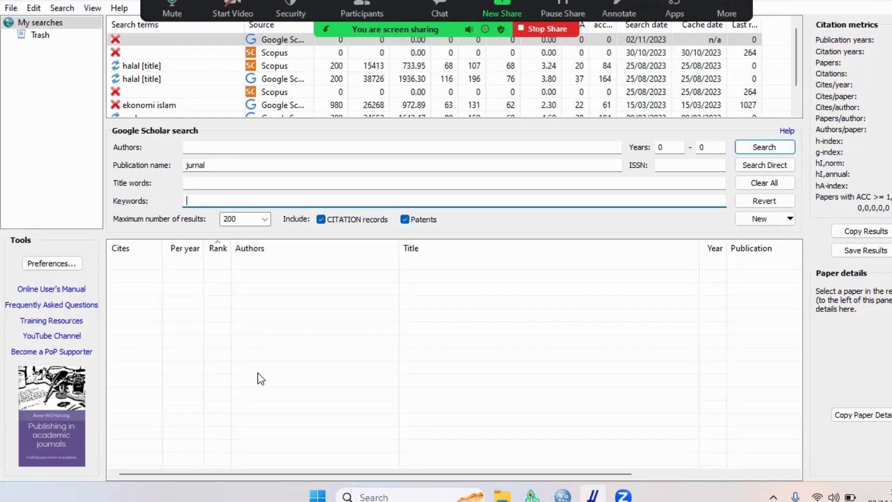
{"action": "type", "text": "pendapatan nasional*"}
Step: Limit the search to a maximum of 1000 results and the years 2021 to 2023, and run it
{"action": "left_click", "coordinate": [265, 219]}
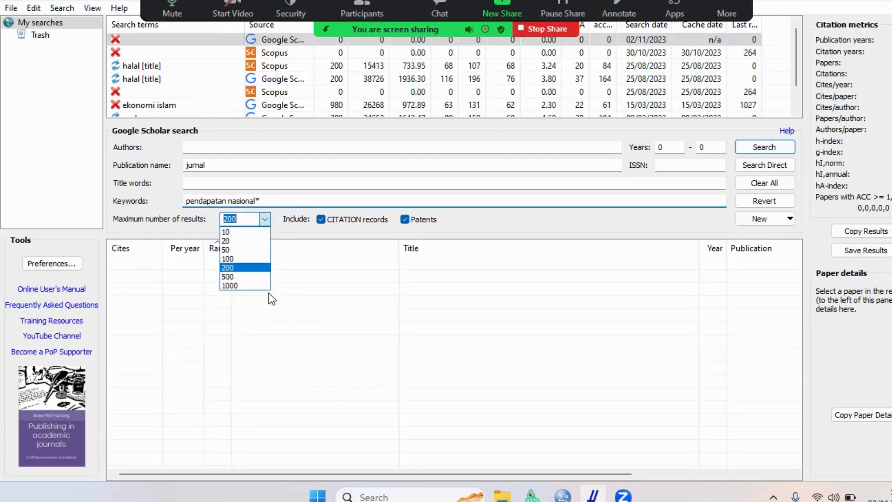
{"action": "left_click", "coordinate": [244, 286]}
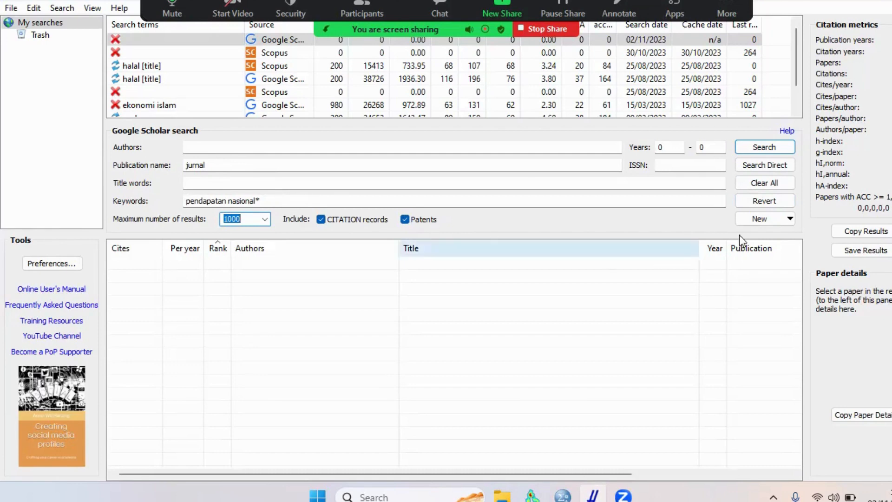
{"action": "left_click", "coordinate": [665, 147]}
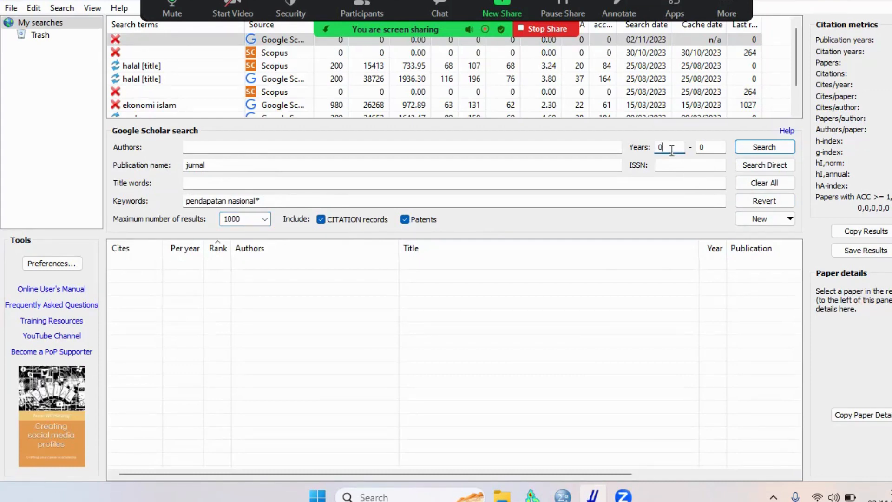
{"action": "key", "text": "BackSpace"}
{"action": "type", "text": "2021"}
{"action": "left_click", "coordinate": [707, 148]}
{"action": "key", "text": "BackSpace"}
{"action": "type", "text": "2023"}
{"action": "left_click", "coordinate": [746, 148]}
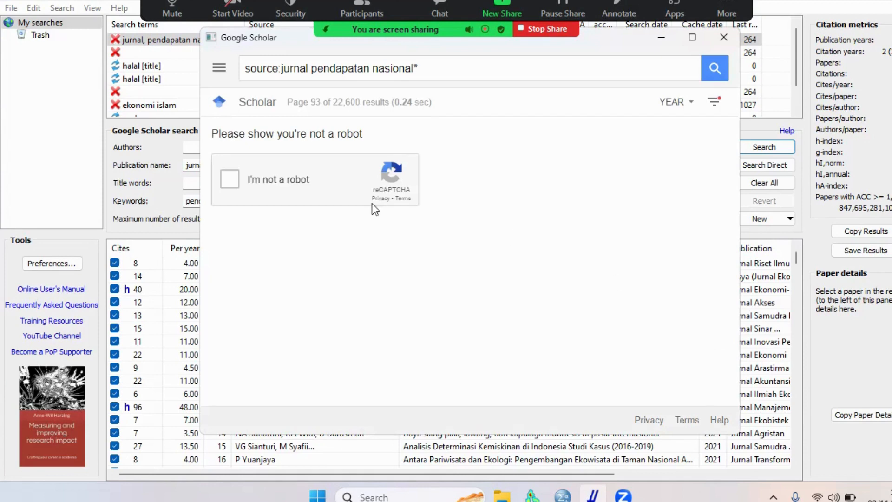
Step: Pass the Google Scholar robot check by skipping the stairs image and marking the squares for the motorcycles challenge
{"action": "left_click", "coordinate": [229, 180]}
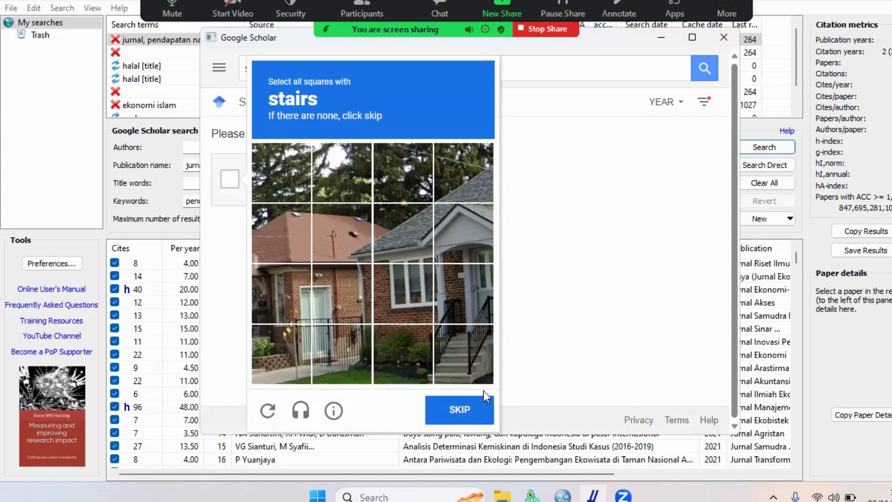
{"action": "left_click", "coordinate": [470, 415]}
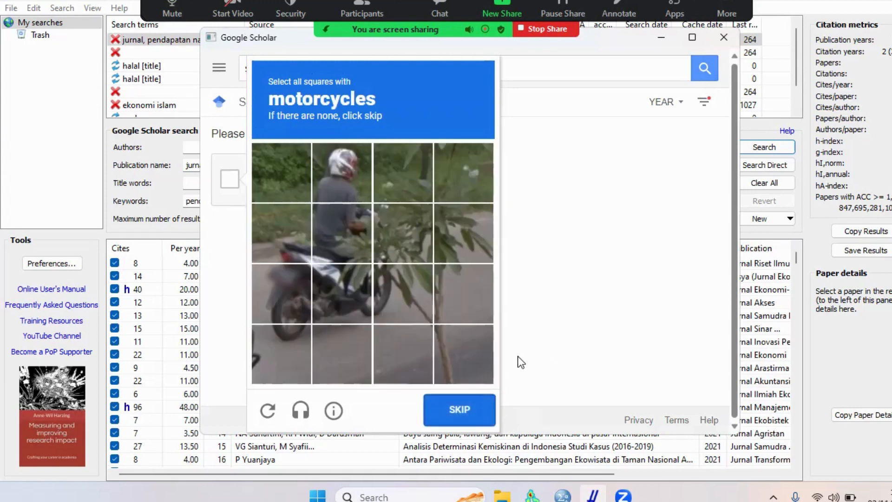
{"action": "left_click", "coordinate": [286, 298]}
{"action": "left_click", "coordinate": [339, 291]}
{"action": "left_click", "coordinate": [347, 236]}
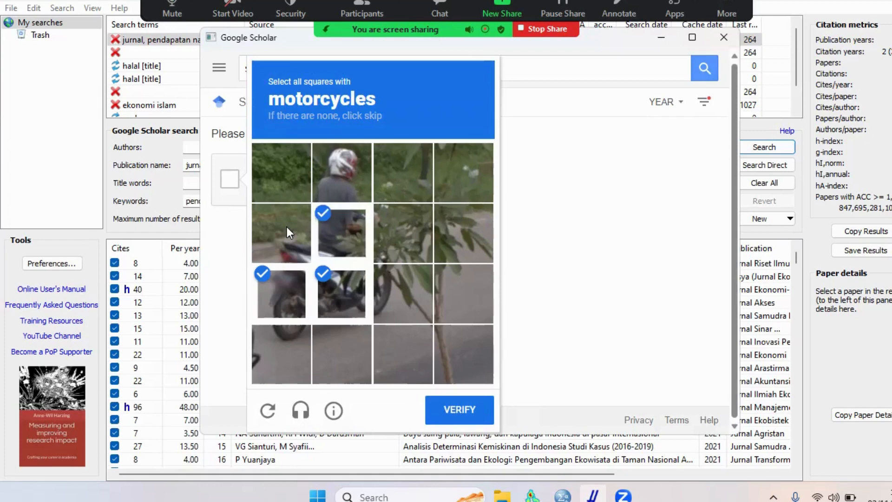
{"action": "left_click", "coordinate": [287, 227]}
{"action": "left_click", "coordinate": [346, 172]}
{"action": "left_click", "coordinate": [397, 297]}
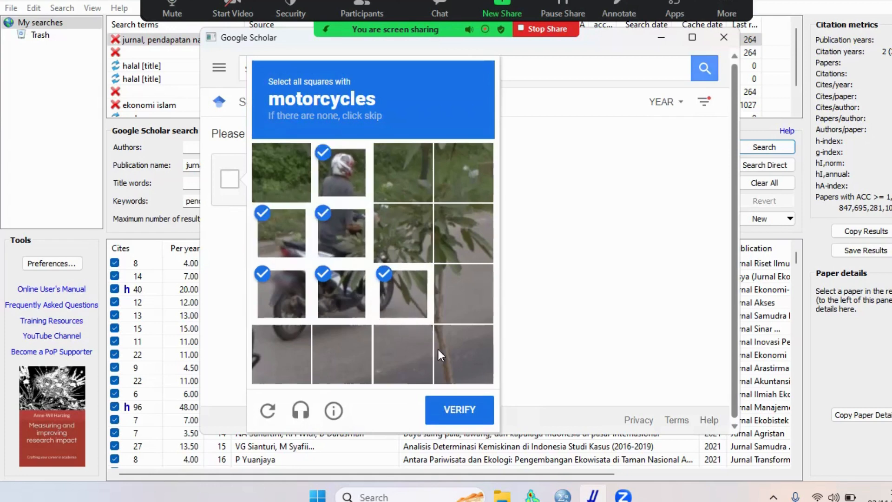
{"action": "left_click", "coordinate": [472, 410]}
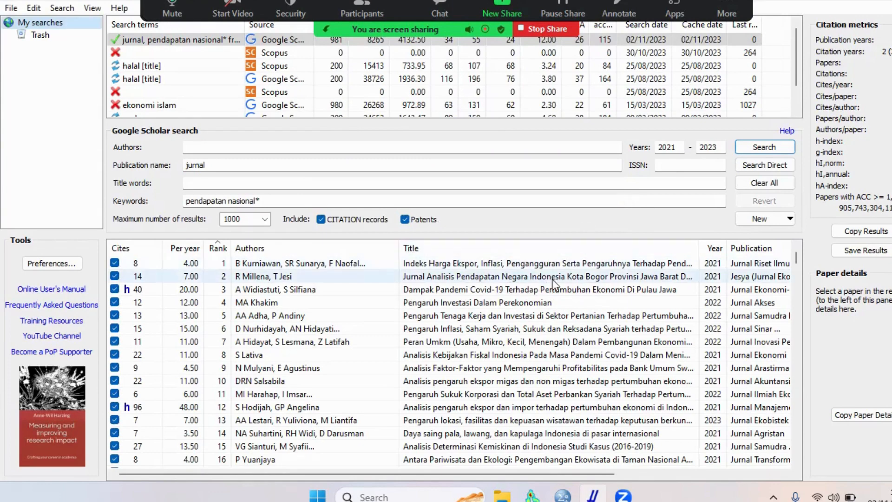
Step: Look through the found articles and sort them by year, newest first, and by number of citations, highest first
{"action": "scroll", "coordinate": [491, 308], "scroll_direction": "down", "scroll_amount": 13}
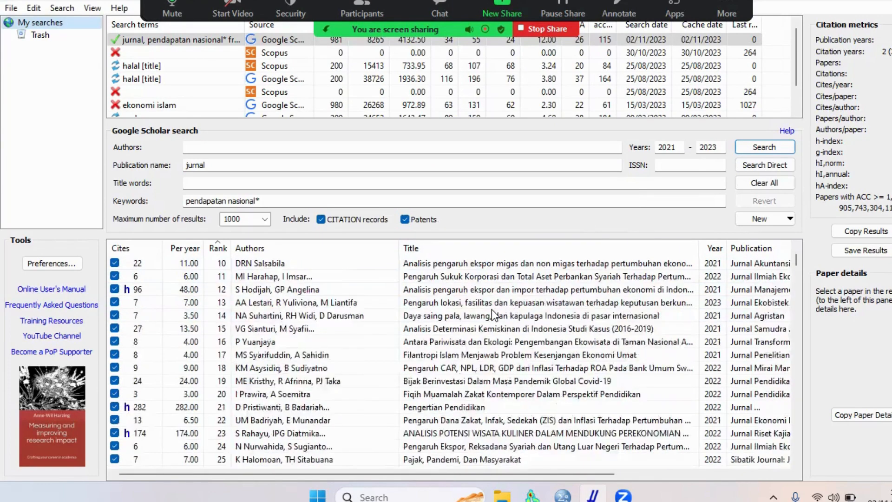
{"action": "scroll", "coordinate": [491, 308], "scroll_direction": "down", "scroll_amount": 15}
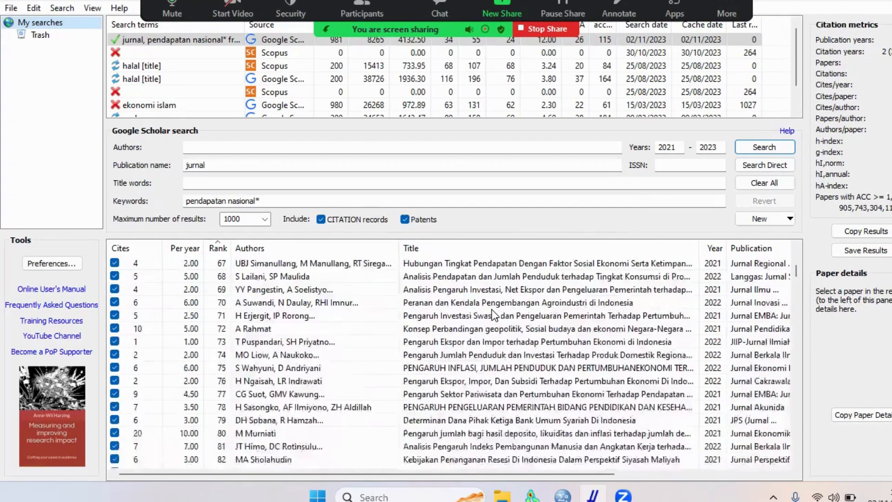
{"action": "scroll", "coordinate": [492, 308], "scroll_direction": "down", "scroll_amount": 7}
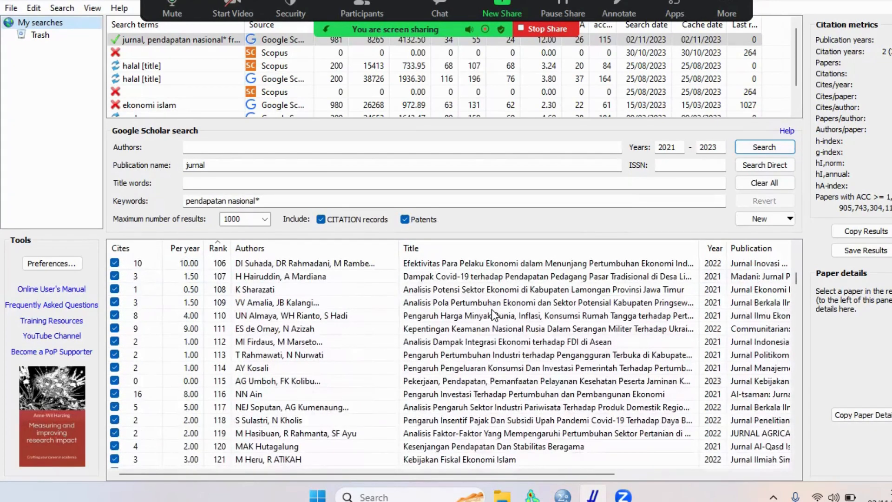
{"action": "scroll", "coordinate": [492, 315], "scroll_direction": "up", "scroll_amount": 20}
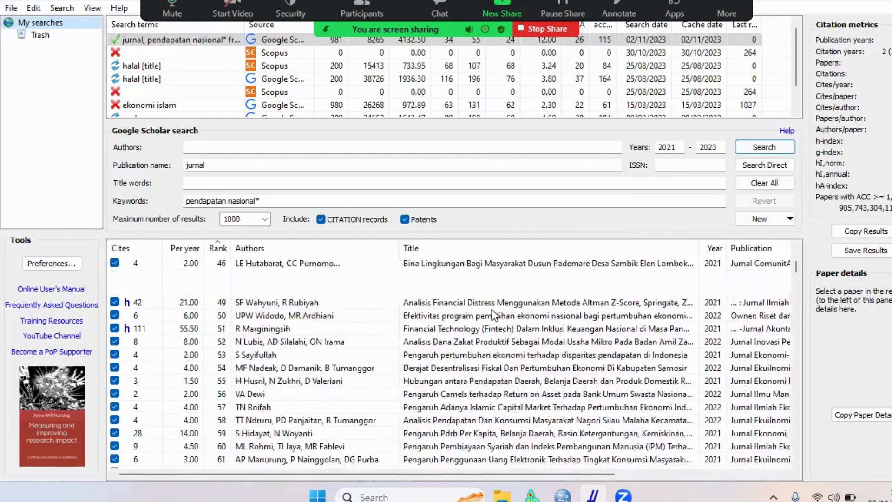
{"action": "scroll", "coordinate": [491, 310], "scroll_direction": "up", "scroll_amount": 15}
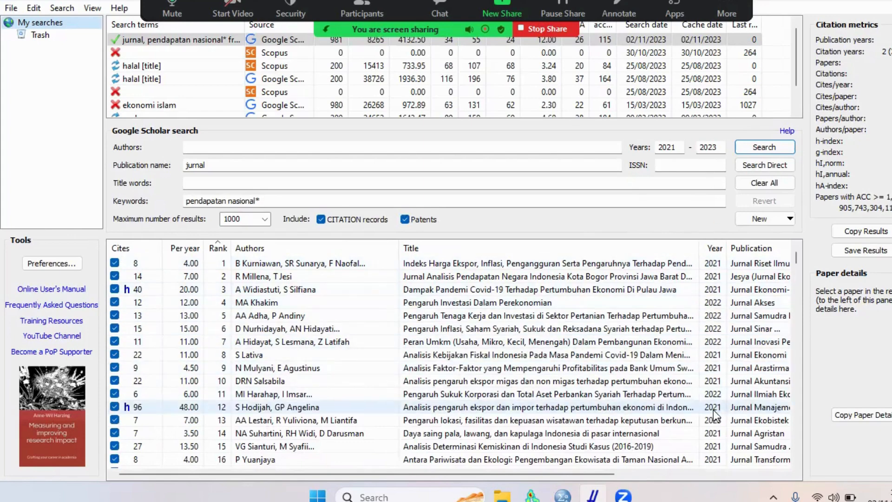
{"action": "scroll", "coordinate": [702, 367], "scroll_direction": "down", "scroll_amount": 5}
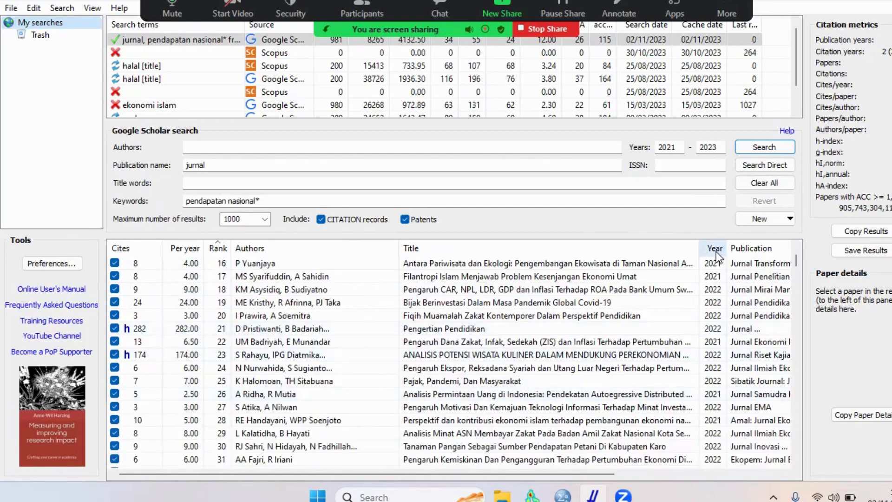
{"action": "left_click", "coordinate": [715, 248]}
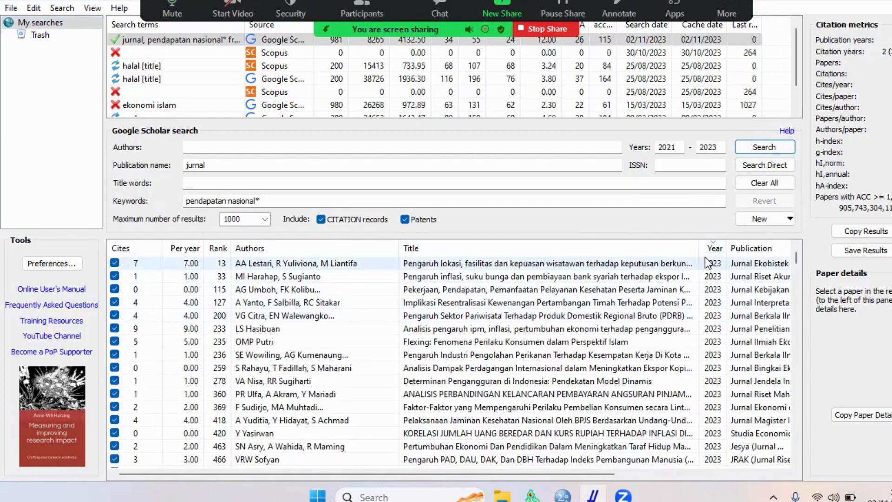
{"action": "left_click", "coordinate": [122, 247]}
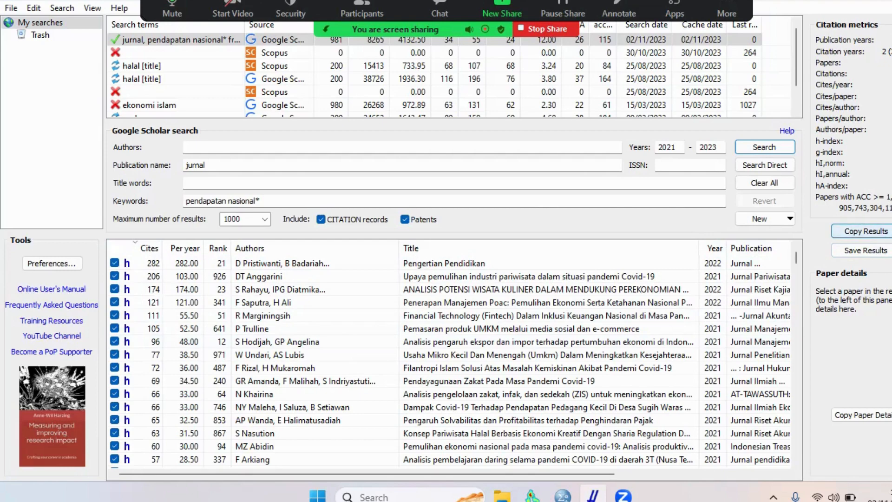
Step: Save the results in RIS/RefManager format to the Downloads folder as "POP PENDAPATAN NASIONAL"
{"action": "left_click", "coordinate": [866, 250]}
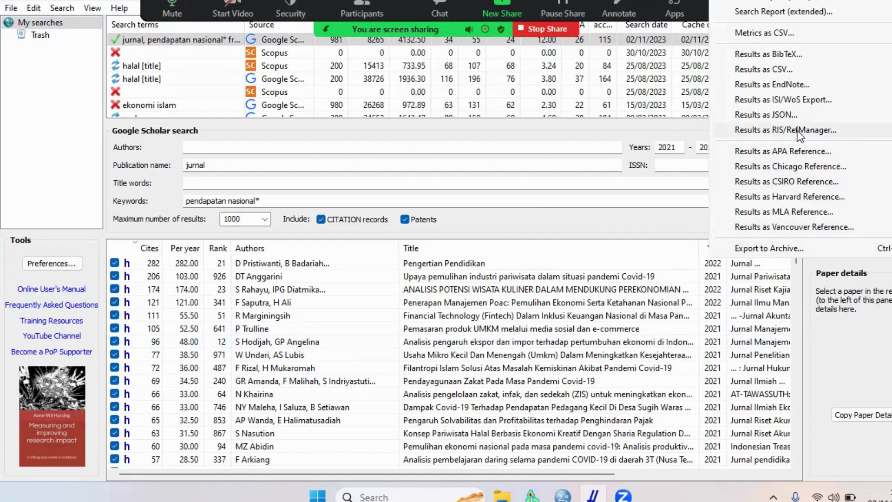
{"action": "left_click", "coordinate": [822, 132]}
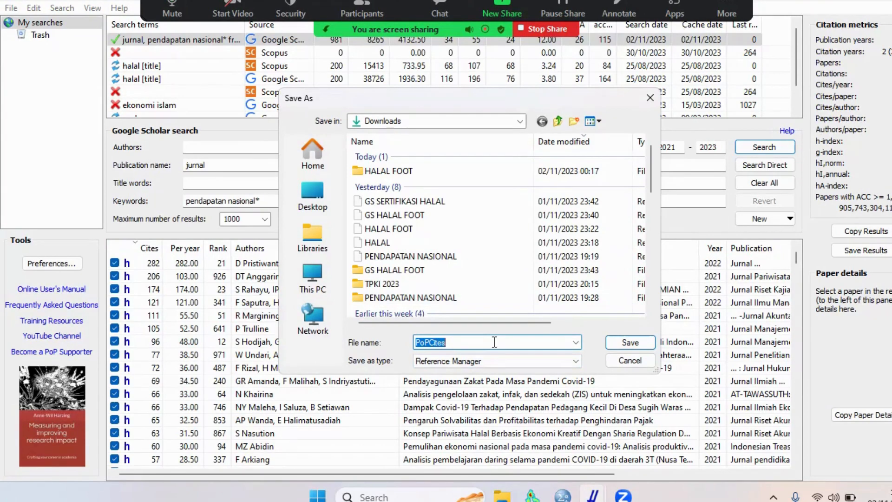
{"action": "type", "text": "po"}
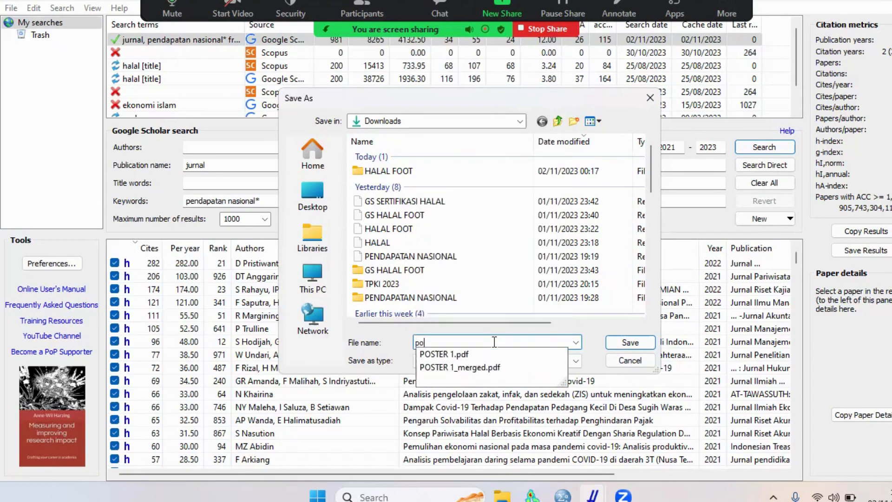
{"action": "key", "text": "BackSpace"}
{"action": "key", "text": "BackSpace"}
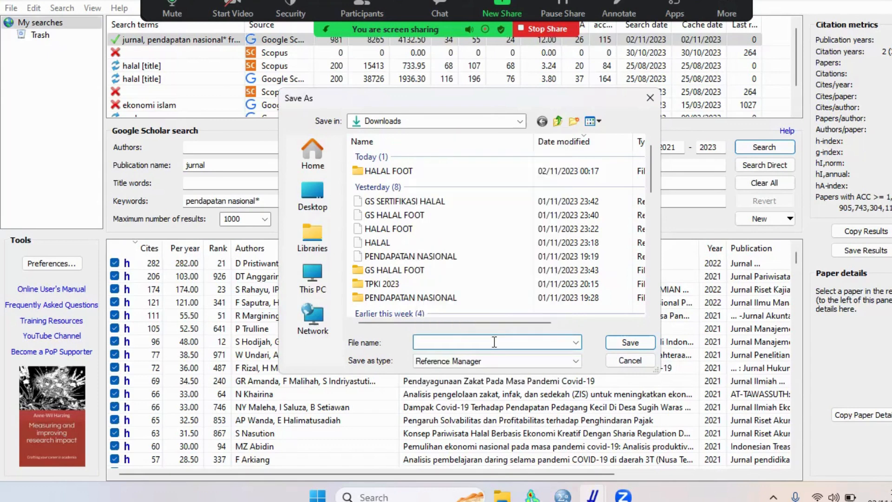
{"action": "type", "text": "POP PENDAPATAN NASIONAL"}
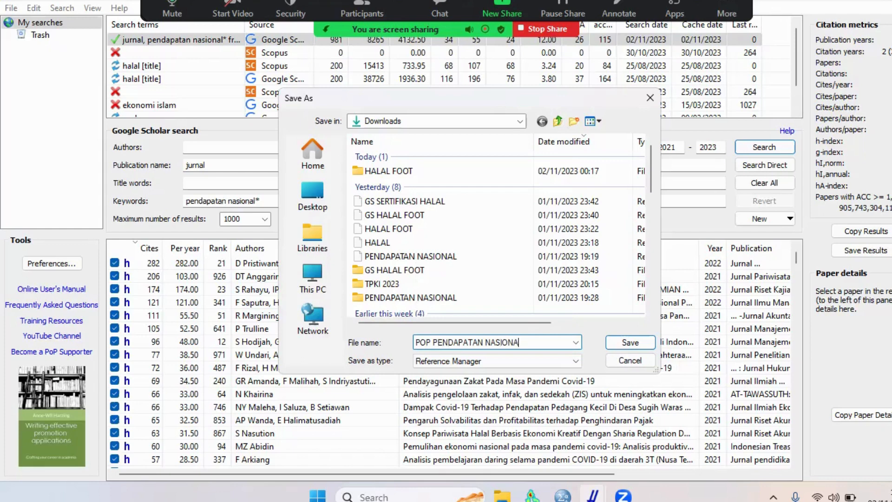
{"action": "left_click", "coordinate": [628, 342]}
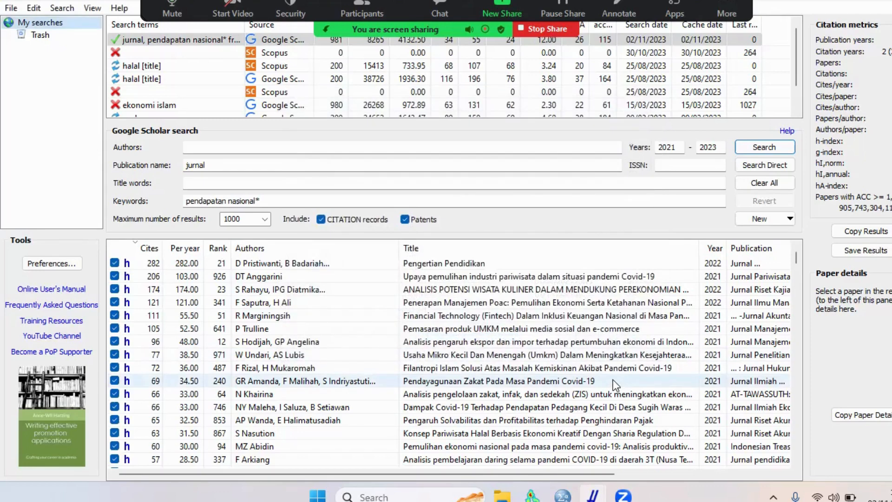
Step: Switch to File Explorer and locate the exported POP PENDAPATAN NASIONAL file in the Downloads folder
{"action": "left_click", "coordinate": [503, 495]}
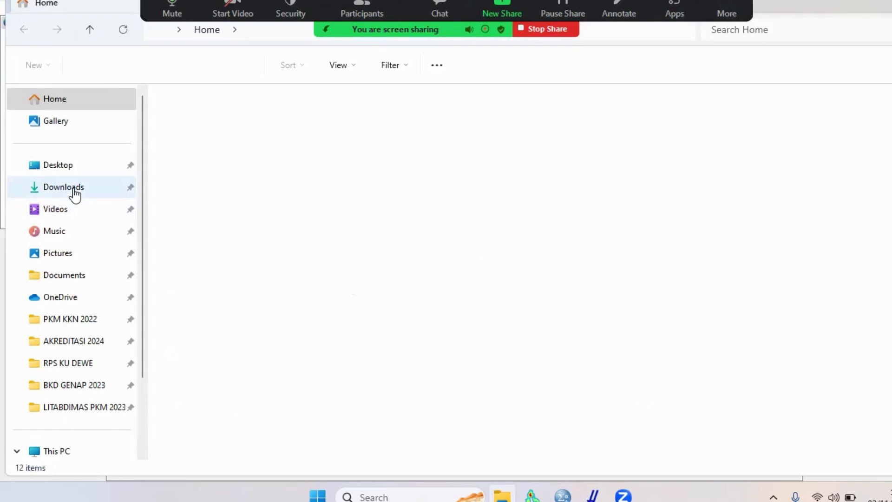
{"action": "left_click", "coordinate": [100, 195]}
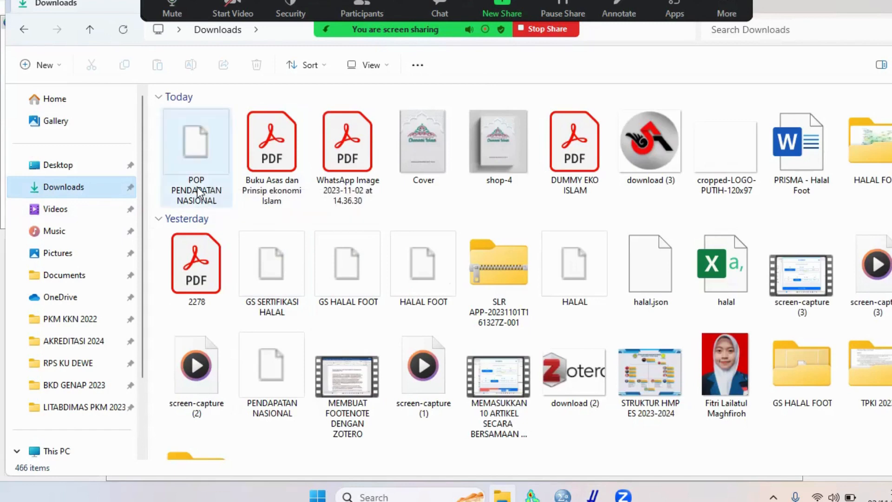
{"action": "left_click", "coordinate": [200, 190]}
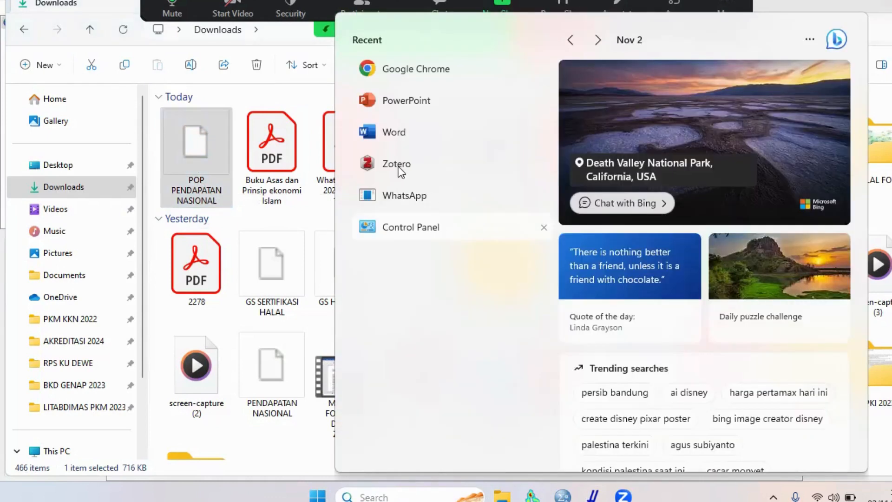
Step: Switch to Zotero and start an import from a file (BibTeX, RIS, Zotero RDF, etc.)
{"action": "left_click", "coordinate": [400, 166]}
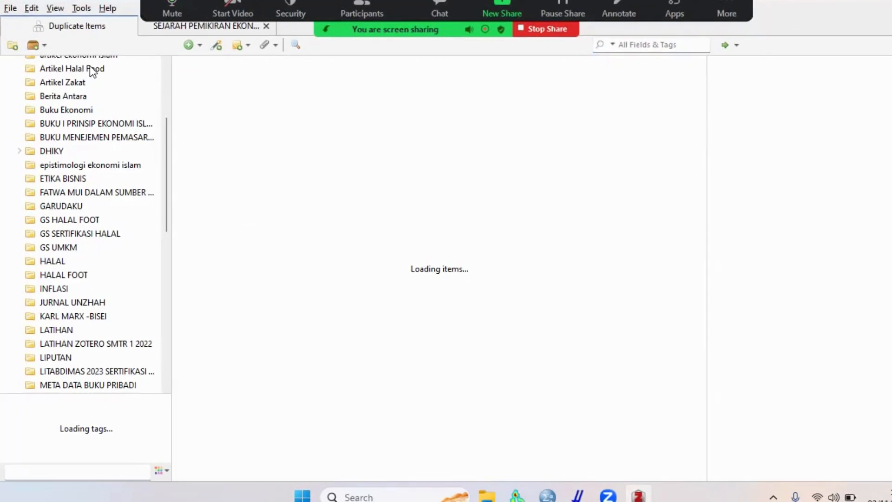
{"action": "left_click", "coordinate": [9, 9]}
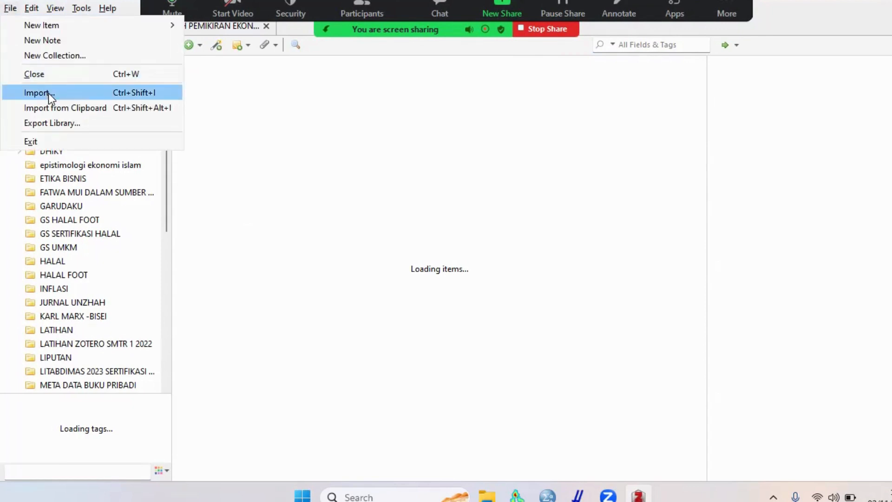
{"action": "left_click", "coordinate": [255, 151]}
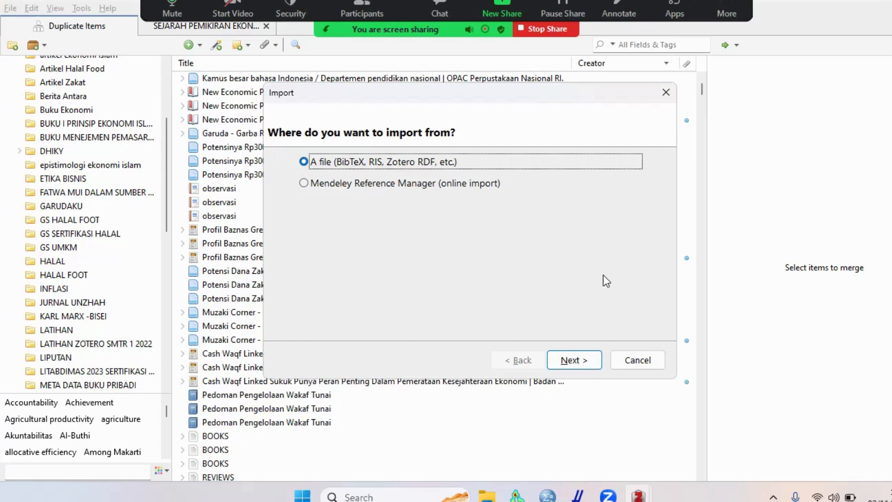
{"action": "key", "text": "Tab"}
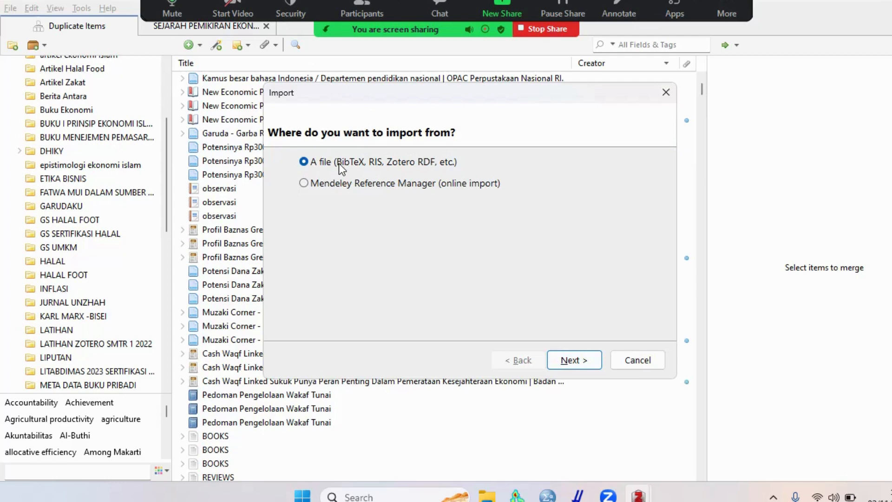
{"action": "double_click", "coordinate": [305, 163]}
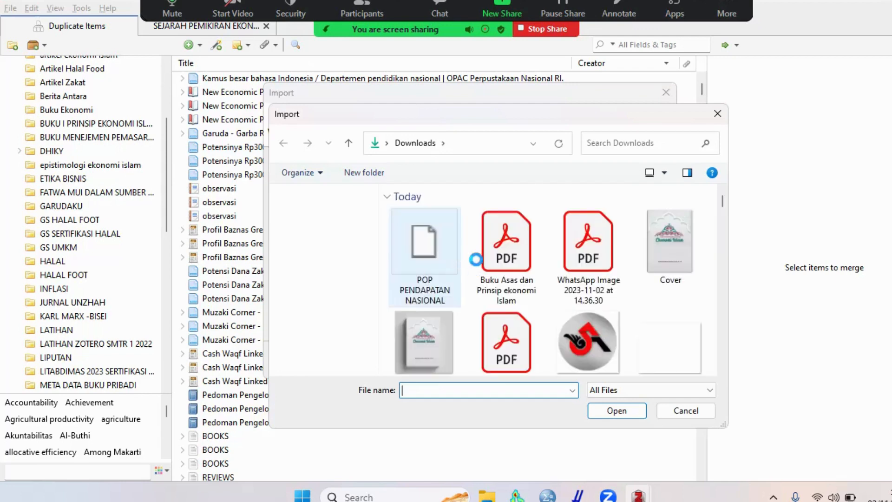
Step: Import the POP PENDAPATAN NASIONAL file from Downloads into a new collection, copying files to the Zotero storage folder
{"action": "left_click", "coordinate": [433, 256]}
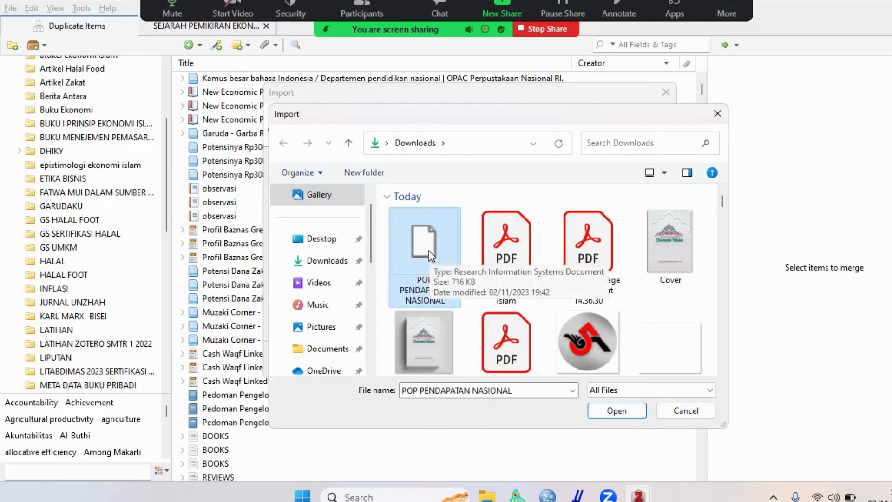
{"action": "left_click", "coordinate": [637, 412]}
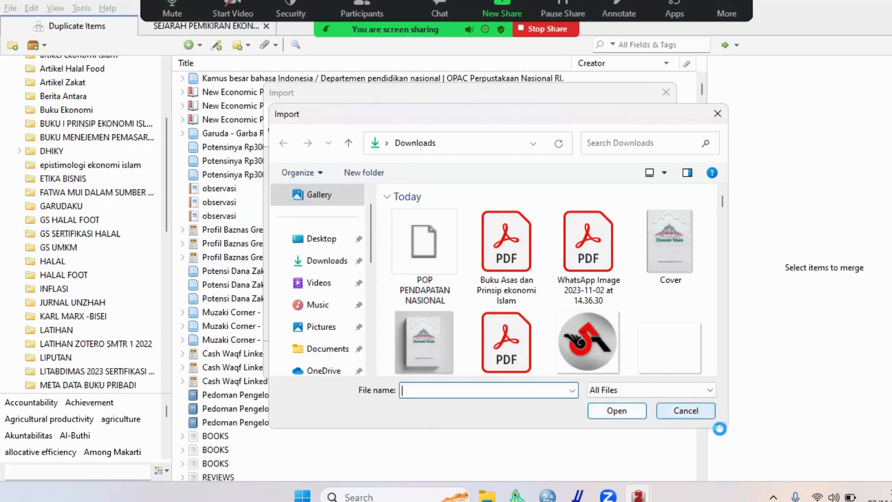
{"action": "left_click", "coordinate": [686, 411]}
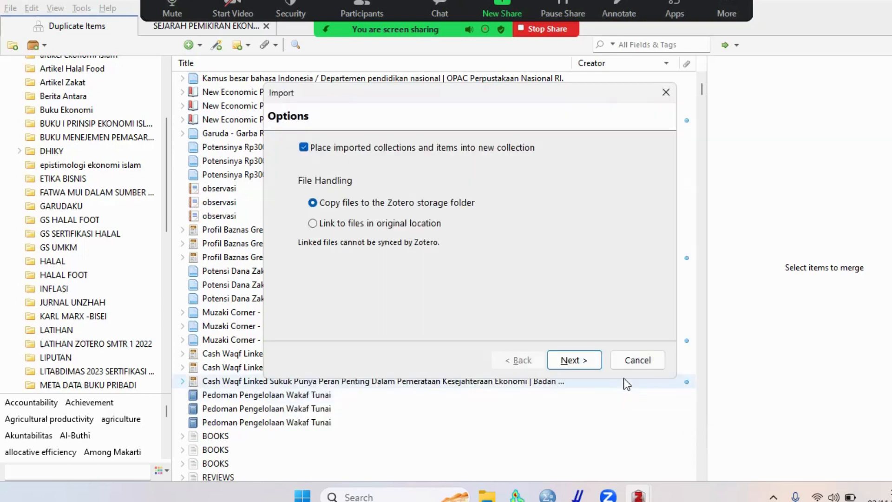
{"action": "left_click", "coordinate": [595, 361]}
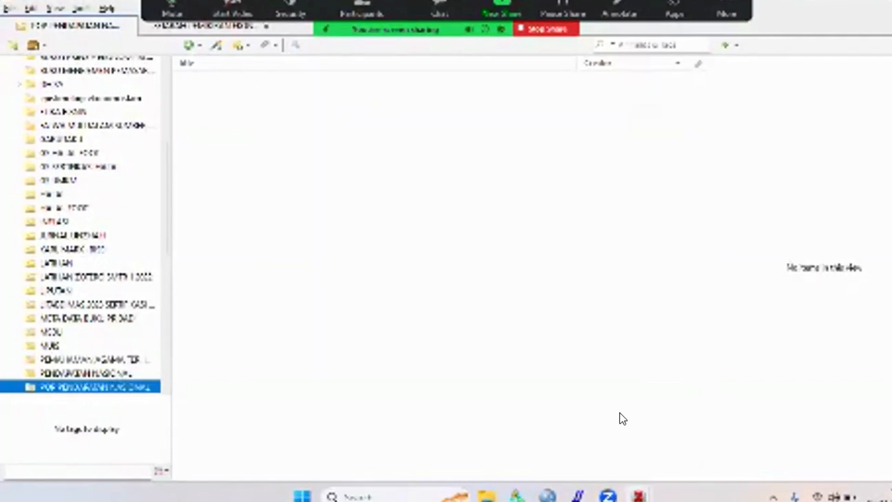
{"action": "left_click", "coordinate": [676, 431]}
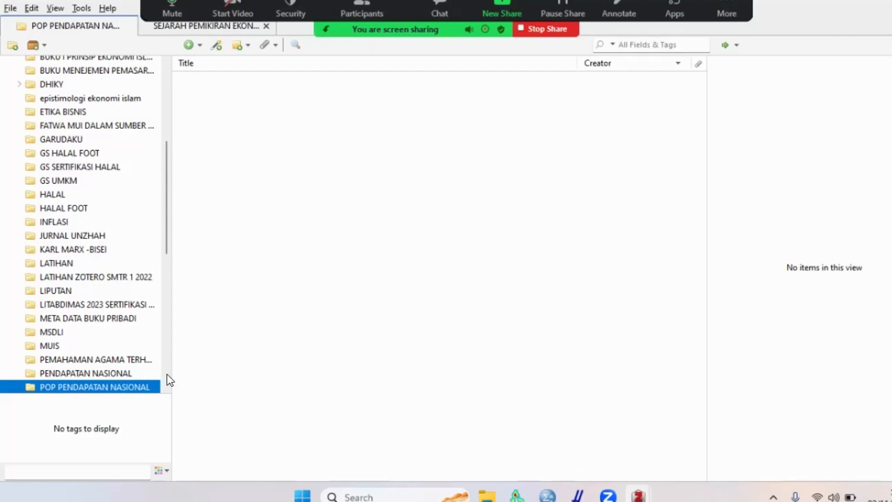
{"action": "left_click", "coordinate": [394, 320]}
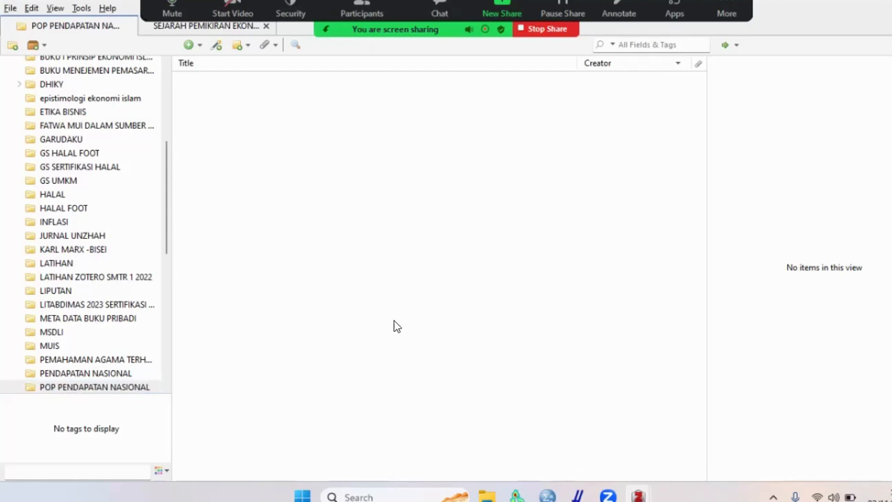
{"action": "left_click", "coordinate": [108, 387]}
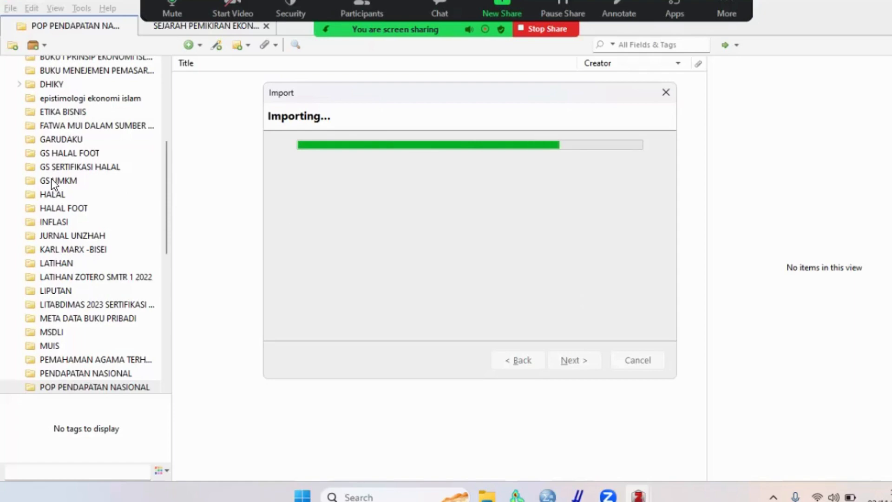
Step: View the items and the available collection actions of the GS UMKM collection
{"action": "left_click", "coordinate": [71, 185]}
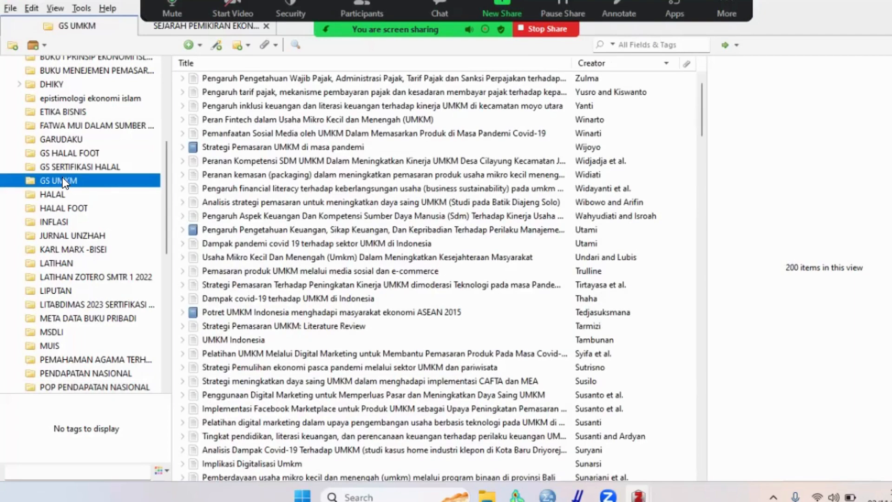
{"action": "right_click", "coordinate": [59, 176]}
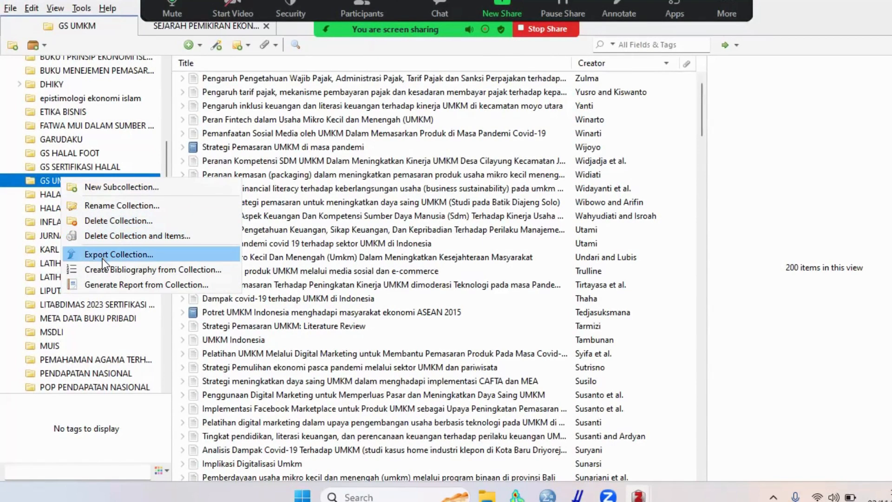
{"action": "left_click", "coordinate": [44, 195]}
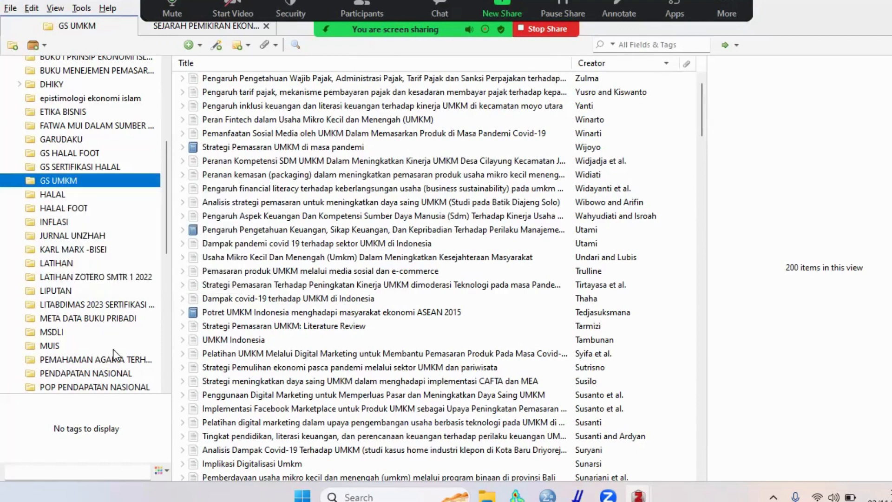
Step: Open the POP PENDAPATAN NASIONAL collection and look through the titles and creators of the imported articles
{"action": "left_click", "coordinate": [87, 388]}
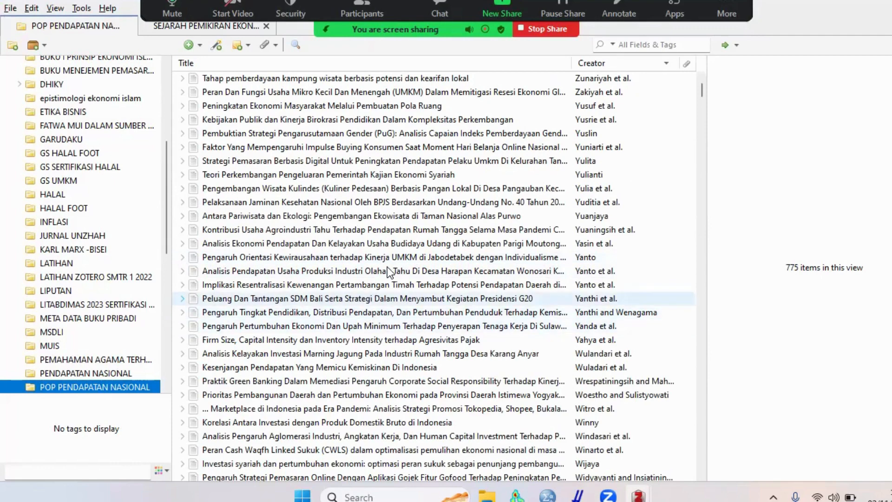
{"action": "scroll", "coordinate": [389, 267], "scroll_direction": "down", "scroll_amount": 3}
{"action": "scroll", "coordinate": [397, 270], "scroll_direction": "down", "scroll_amount": 4}
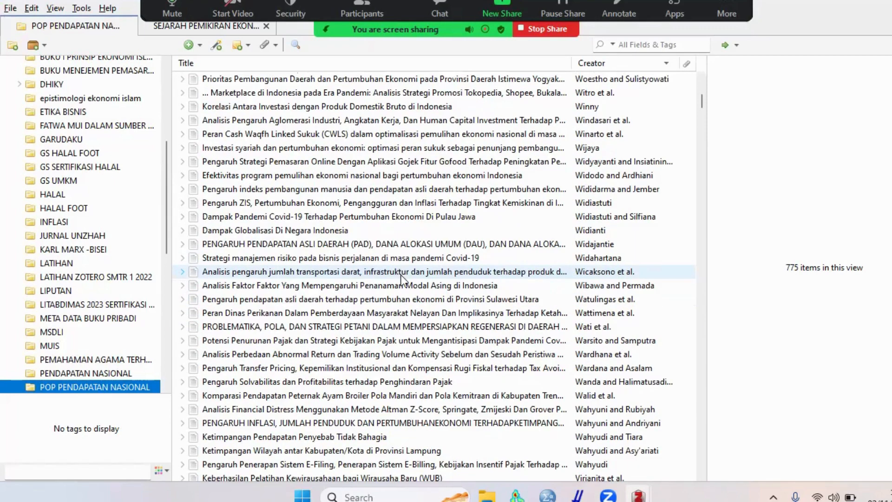
{"action": "scroll", "coordinate": [399, 276], "scroll_direction": "down", "scroll_amount": 5}
{"action": "scroll", "coordinate": [401, 283], "scroll_direction": "down", "scroll_amount": 10}
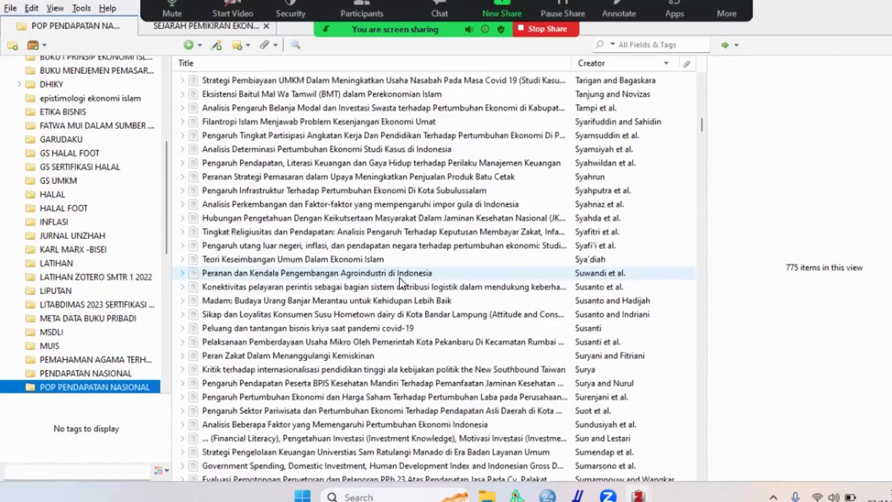
{"action": "left_click", "coordinate": [373, 369]}
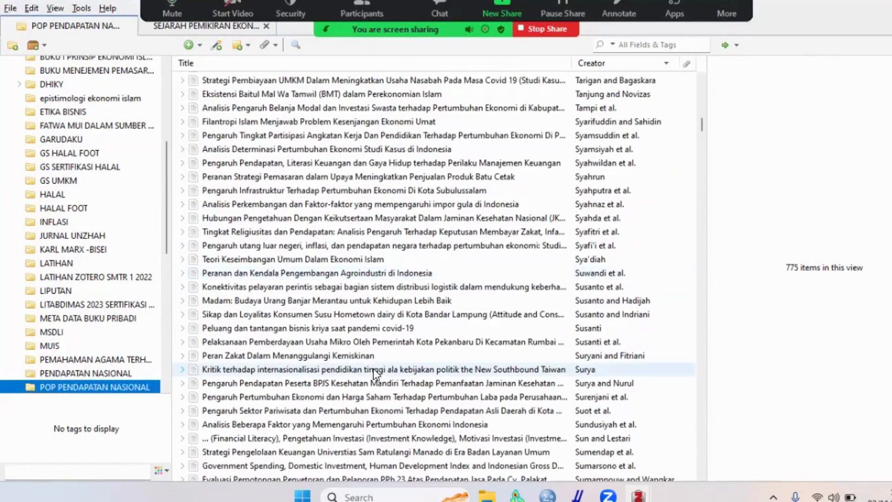
{"action": "scroll", "coordinate": [373, 369], "scroll_direction": "down", "scroll_amount": 2}
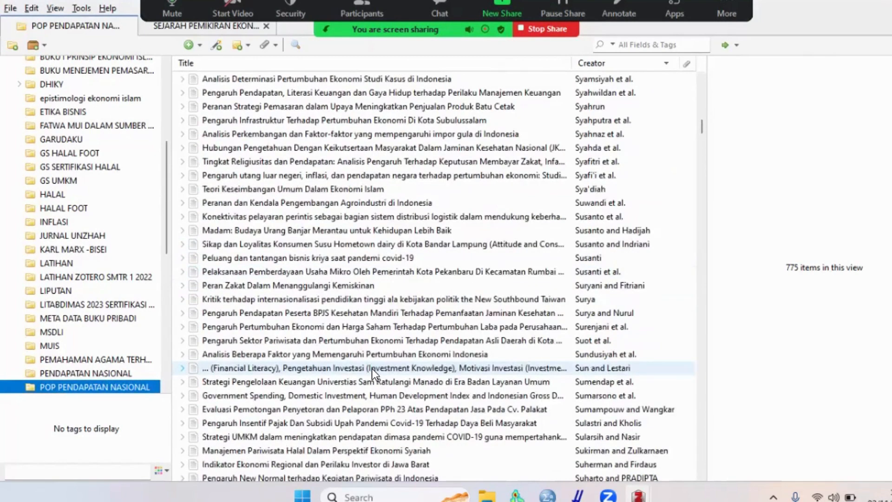
{"action": "scroll", "coordinate": [372, 369], "scroll_direction": "down", "scroll_amount": 11}
{"action": "scroll", "coordinate": [344, 364], "scroll_direction": "down", "scroll_amount": 2}
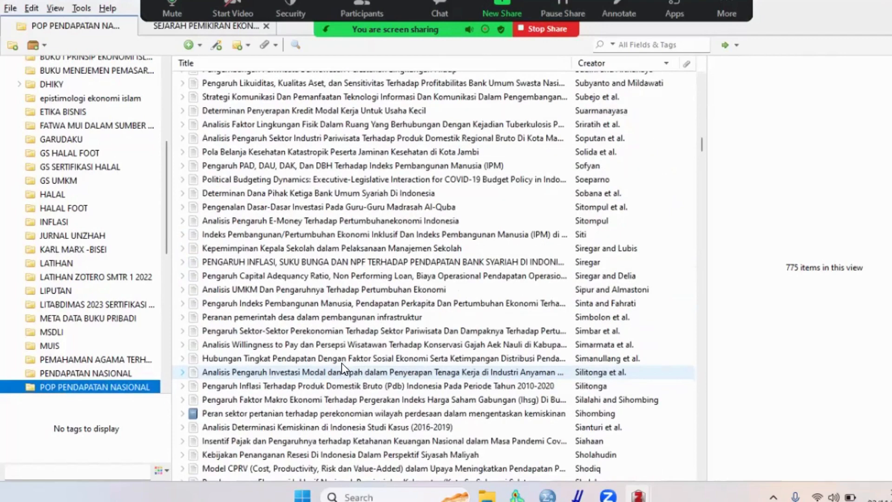
{"action": "scroll", "coordinate": [348, 395], "scroll_direction": "down", "scroll_amount": 2}
{"action": "scroll", "coordinate": [347, 403], "scroll_direction": "down", "scroll_amount": 2}
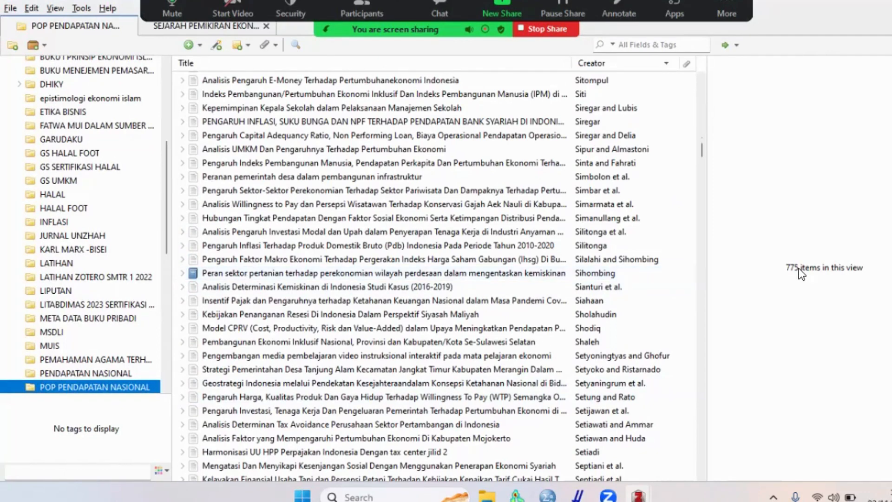
{"action": "scroll", "coordinate": [262, 325], "scroll_direction": "down", "scroll_amount": 3}
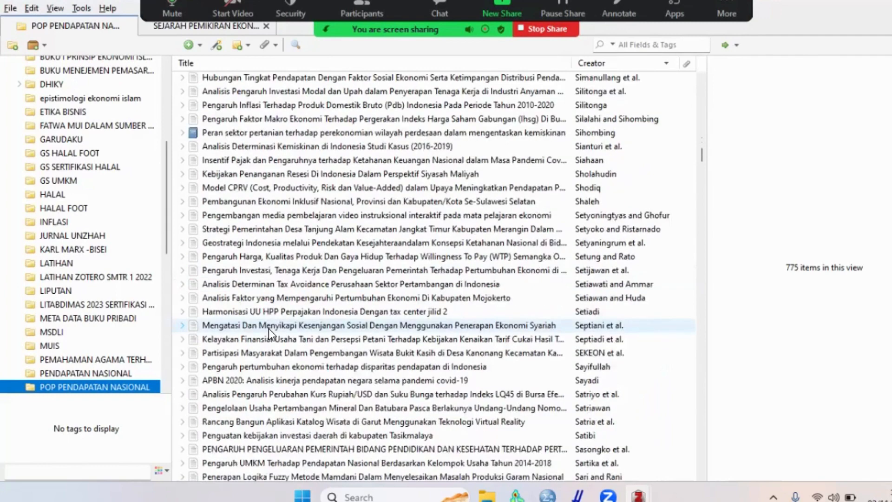
{"action": "scroll", "coordinate": [269, 328], "scroll_direction": "down", "scroll_amount": 5}
{"action": "scroll", "coordinate": [268, 329], "scroll_direction": "down", "scroll_amount": 5}
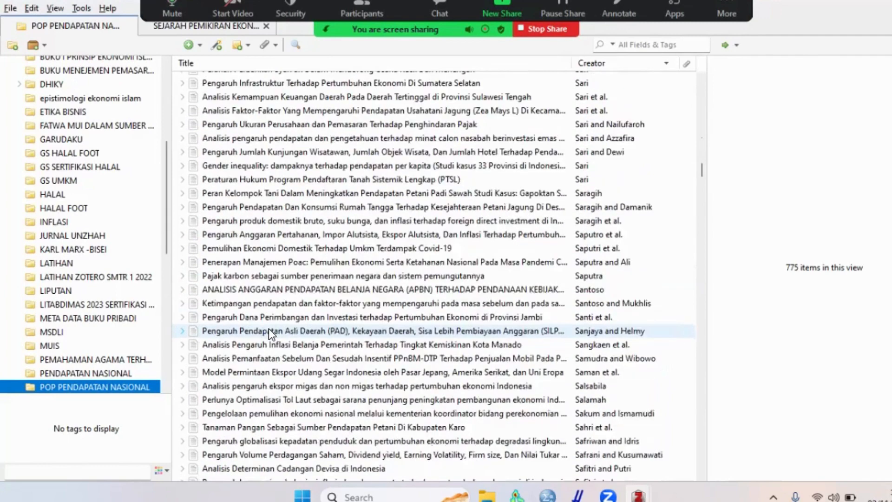
{"action": "scroll", "coordinate": [269, 328], "scroll_direction": "down", "scroll_amount": 10}
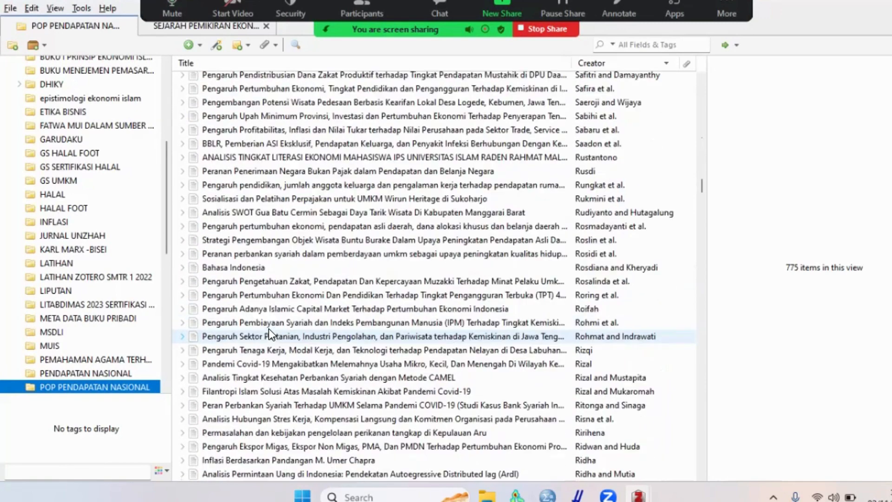
{"action": "scroll", "coordinate": [260, 331], "scroll_direction": "down", "scroll_amount": 7}
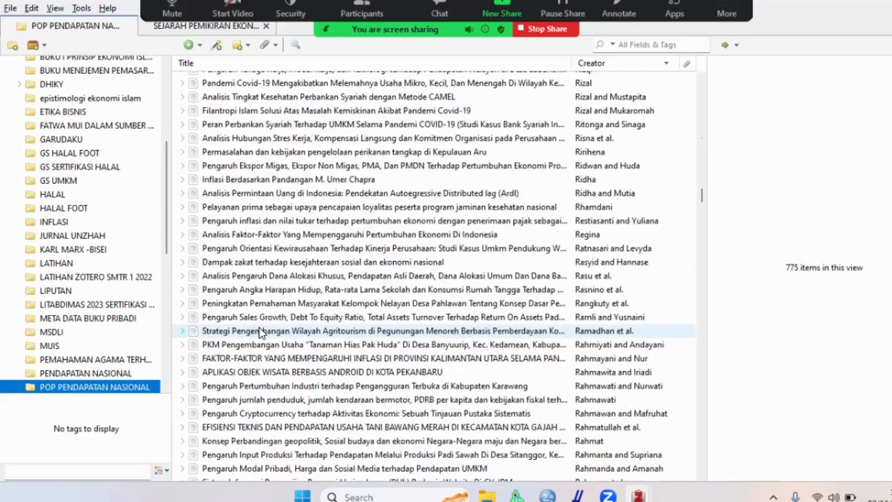
{"action": "scroll", "coordinate": [260, 331], "scroll_direction": "down", "scroll_amount": 18}
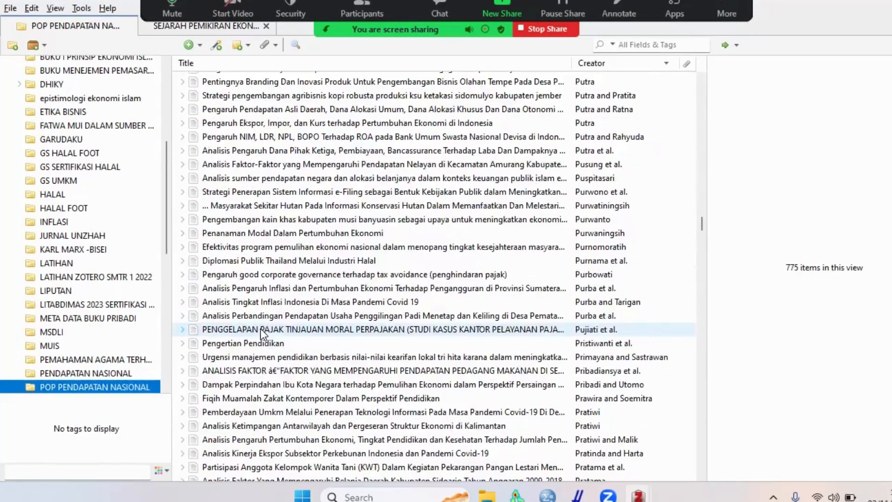
{"action": "scroll", "coordinate": [261, 333], "scroll_direction": "down", "scroll_amount": 7}
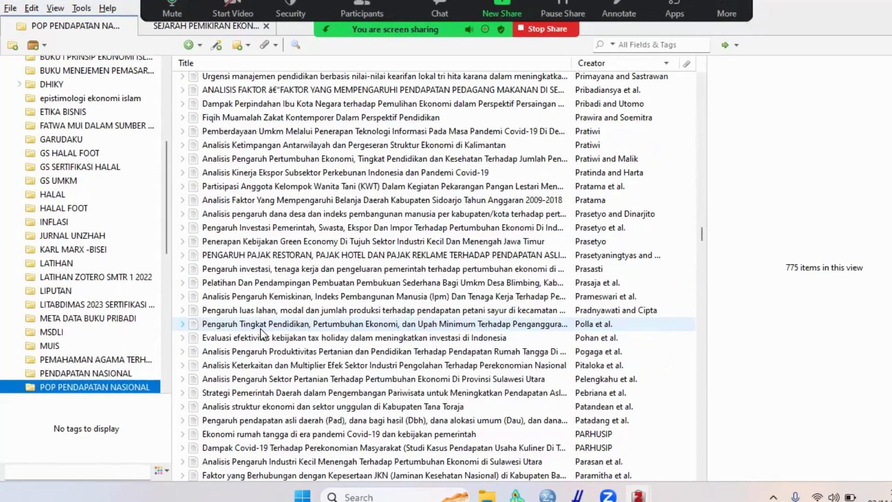
{"action": "scroll", "coordinate": [261, 333], "scroll_direction": "down", "scroll_amount": 3}
{"action": "scroll", "coordinate": [261, 334], "scroll_direction": "down", "scroll_amount": 20}
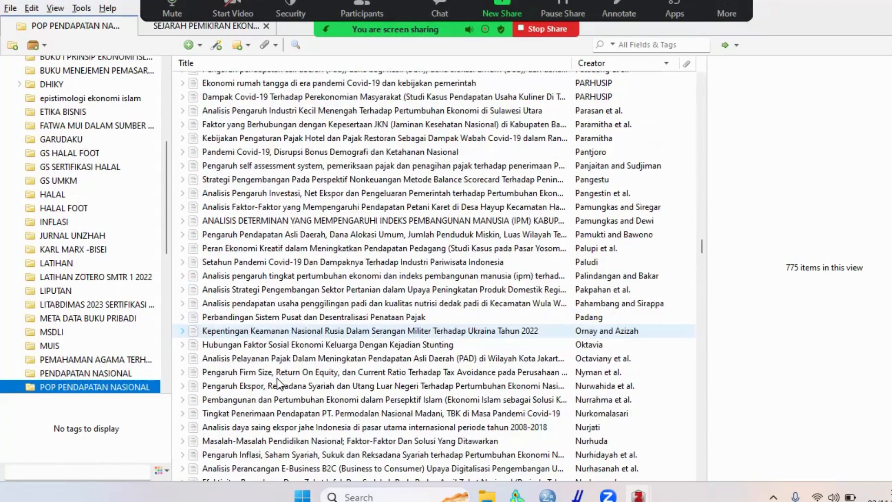
{"action": "scroll", "coordinate": [264, 368], "scroll_direction": "down", "scroll_amount": 12}
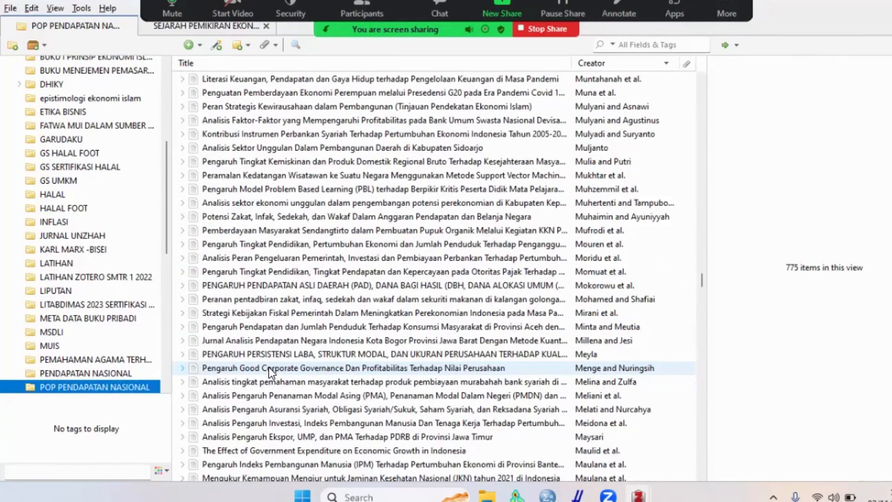
{"action": "scroll", "coordinate": [269, 367], "scroll_direction": "down", "scroll_amount": 12}
{"action": "scroll", "coordinate": [269, 367], "scroll_direction": "down", "scroll_amount": 20}
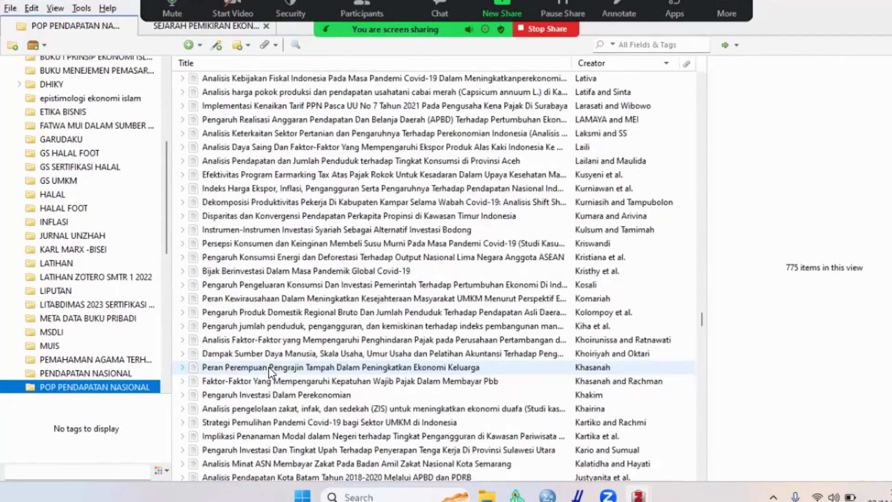
{"action": "scroll", "coordinate": [269, 367], "scroll_direction": "down", "scroll_amount": 20}
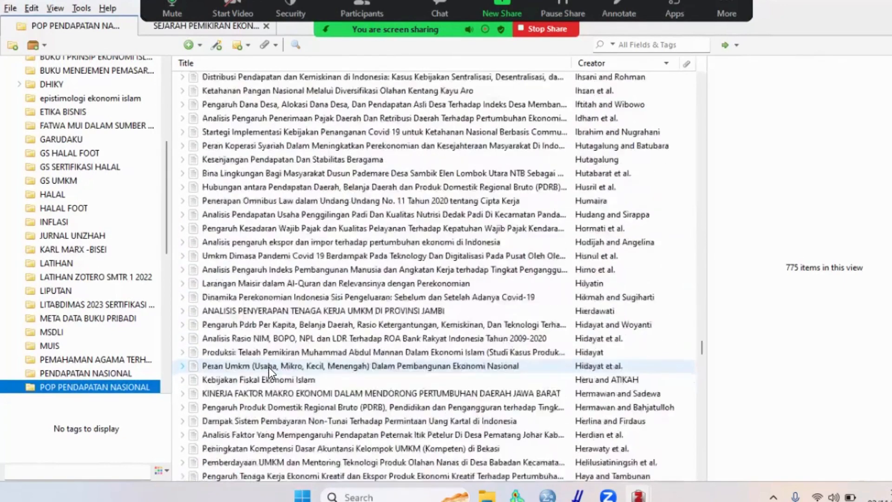
{"action": "scroll", "coordinate": [268, 367], "scroll_direction": "down", "scroll_amount": 20}
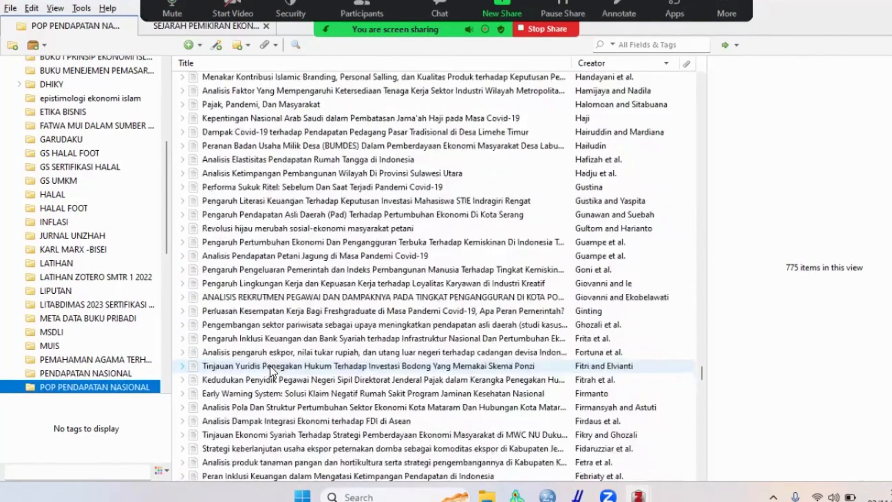
{"action": "scroll", "coordinate": [272, 367], "scroll_direction": "down", "scroll_amount": 20}
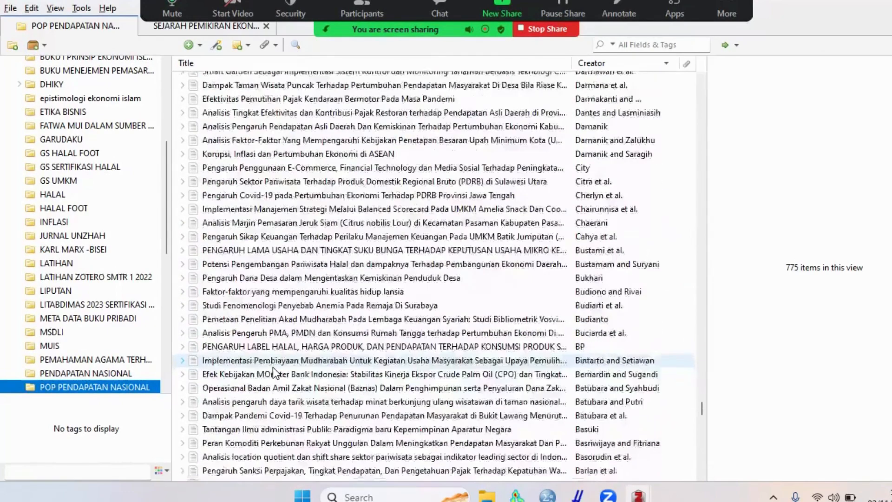
{"action": "scroll", "coordinate": [273, 367], "scroll_direction": "down", "scroll_amount": 10}
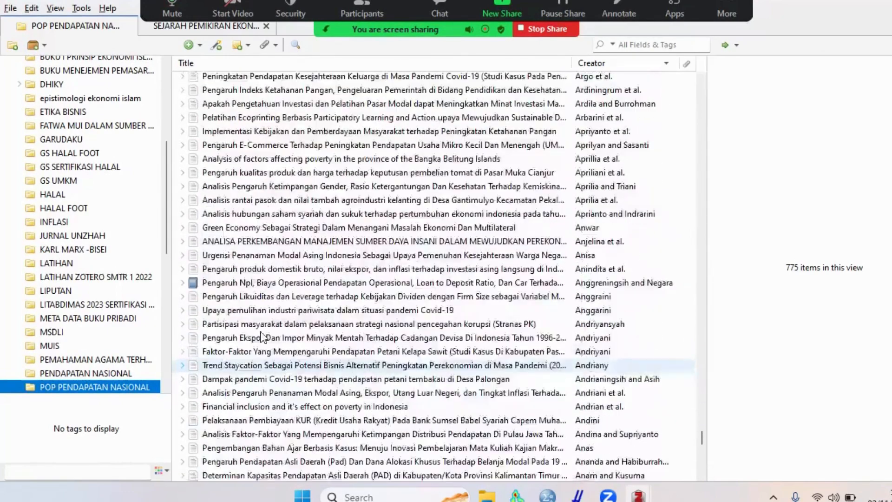
Step: View the details of the book item "Pengaruh Npl, Biaya Operasional Pendapatan Operasional..." and look through the end of the article list
{"action": "left_click", "coordinate": [306, 283]}
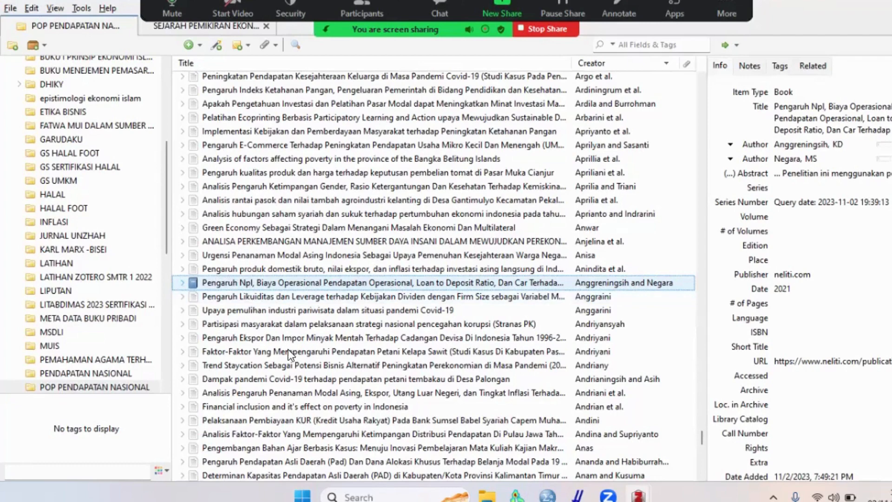
{"action": "scroll", "coordinate": [285, 349], "scroll_direction": "down", "scroll_amount": 8}
{"action": "scroll", "coordinate": [282, 347], "scroll_direction": "down", "scroll_amount": 7}
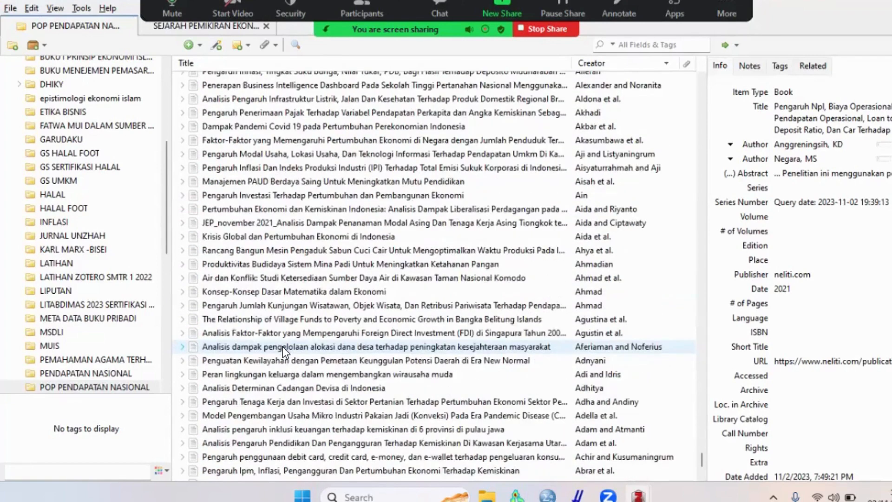
{"action": "scroll", "coordinate": [282, 347], "scroll_direction": "down", "scroll_amount": 2}
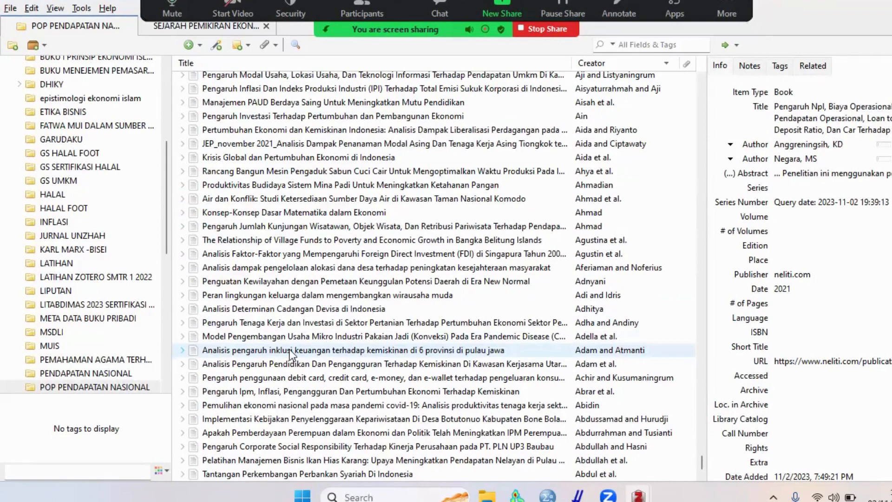
{"action": "scroll", "coordinate": [286, 352], "scroll_direction": "up", "scroll_amount": 8}
Step: Reselect the POP PENDAPATAN NASIONAL collection and check on the running import
{"action": "left_click", "coordinate": [61, 383]}
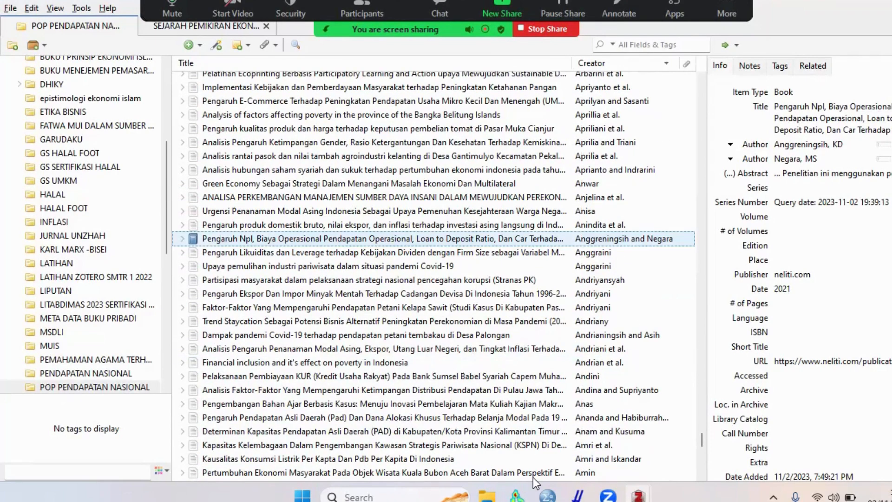
{"action": "left_click", "coordinate": [638, 497]}
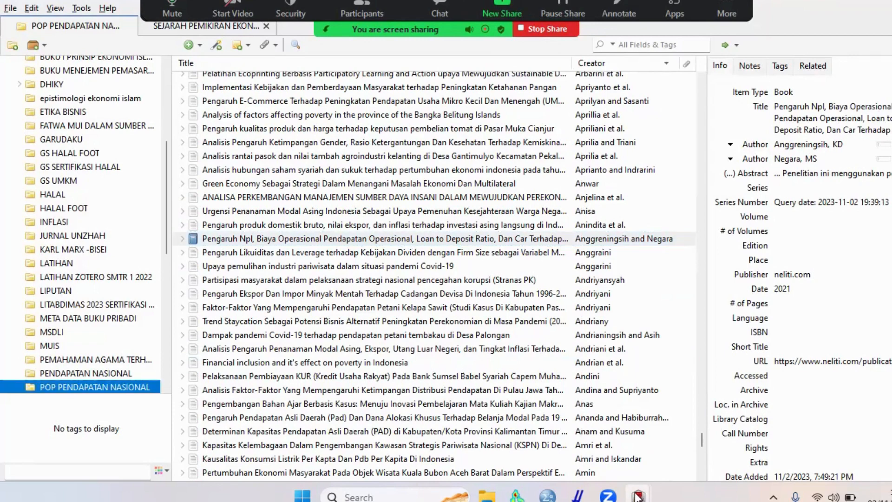
{"action": "left_click", "coordinate": [685, 458]}
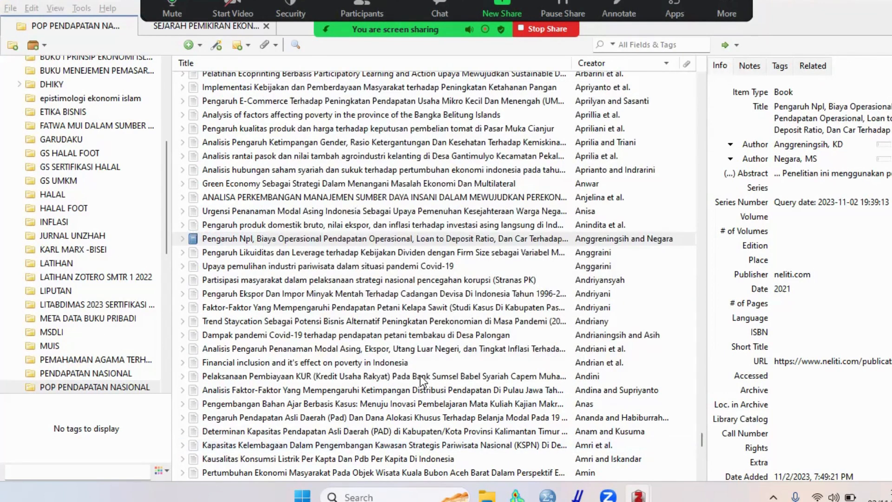
Step: View the items in the PENDAPATAN NASIONAL collection for comparison and return to the POP PENDAPATAN NASIONAL collection
{"action": "left_click", "coordinate": [140, 388]}
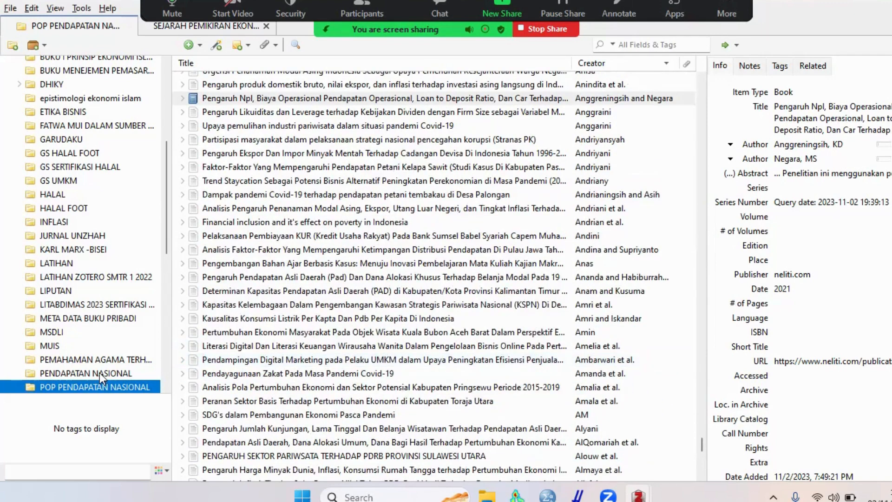
{"action": "left_click", "coordinate": [100, 373]}
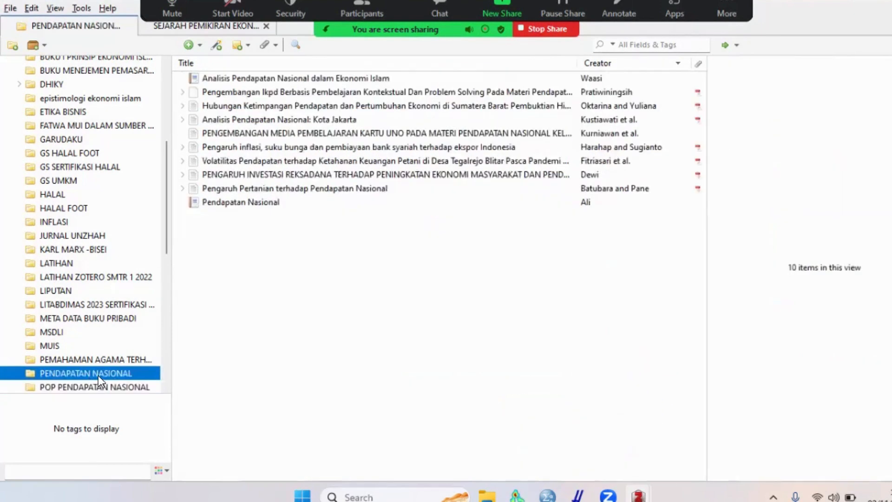
{"action": "left_click", "coordinate": [96, 386]}
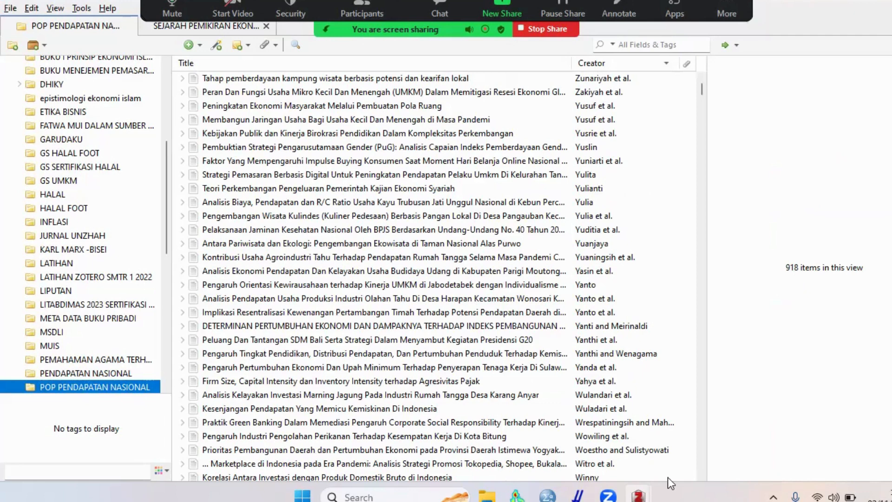
Step: Finish the completed import and look through the titles and creators in the POP PENDAPATAN NASIONAL collection
{"action": "mouse_move", "coordinate": [638, 495]}
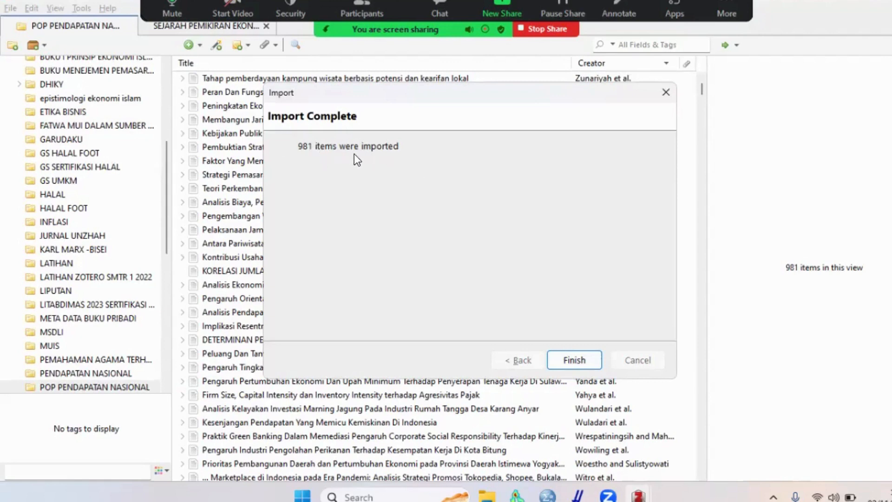
{"action": "left_click", "coordinate": [574, 360]}
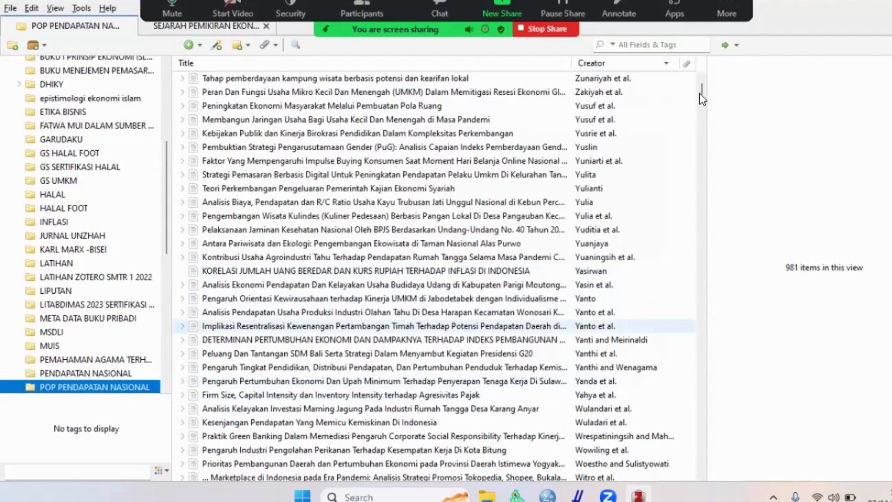
{"action": "scroll", "coordinate": [699, 93], "scroll_direction": "down", "scroll_amount": 5}
{"action": "scroll", "coordinate": [536, 211], "scroll_direction": "down", "scroll_amount": 5}
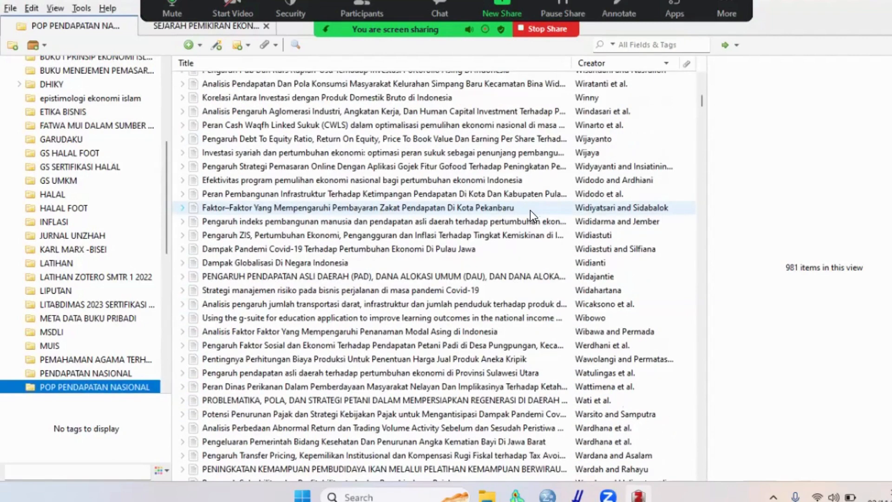
{"action": "scroll", "coordinate": [533, 211], "scroll_direction": "down", "scroll_amount": 15}
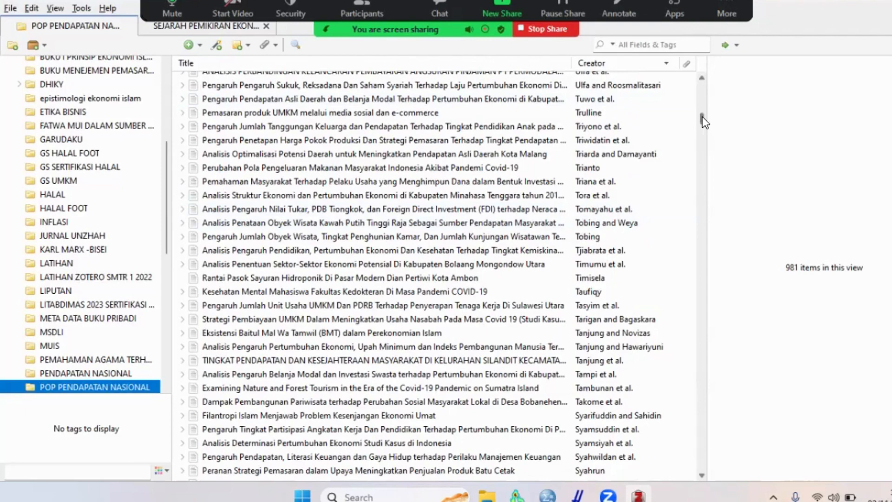
{"action": "left_click_drag", "start_coordinate": [701, 116], "coordinate": [695, 70]}
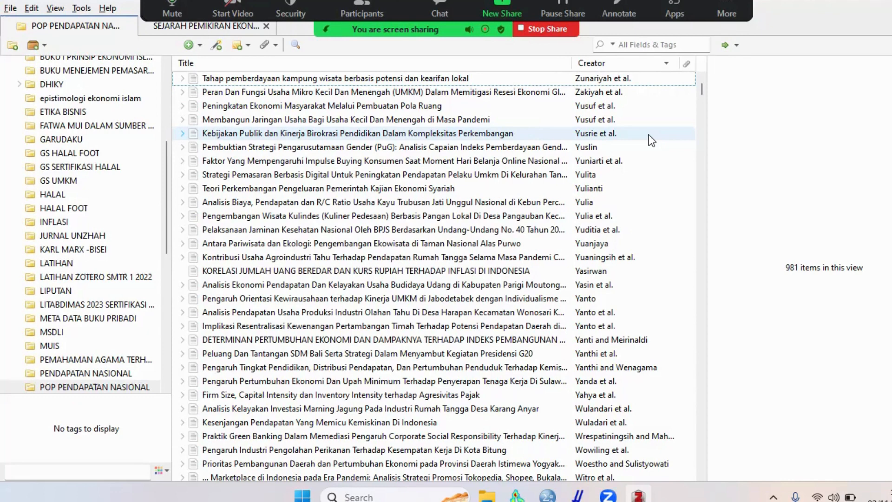
{"action": "left_click", "coordinate": [534, 29]}
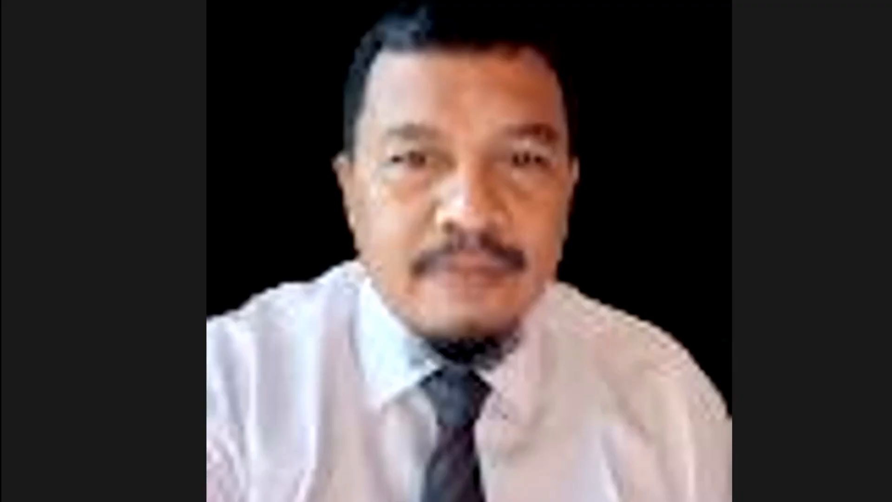